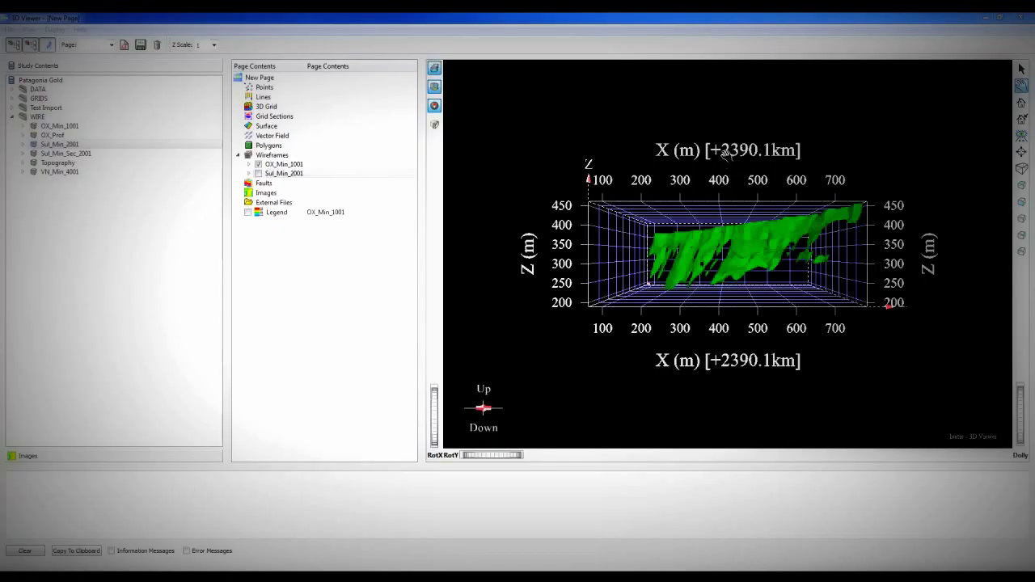
Tilt the 3D view to look down on the orebody
drag(726, 154, 727, 176)
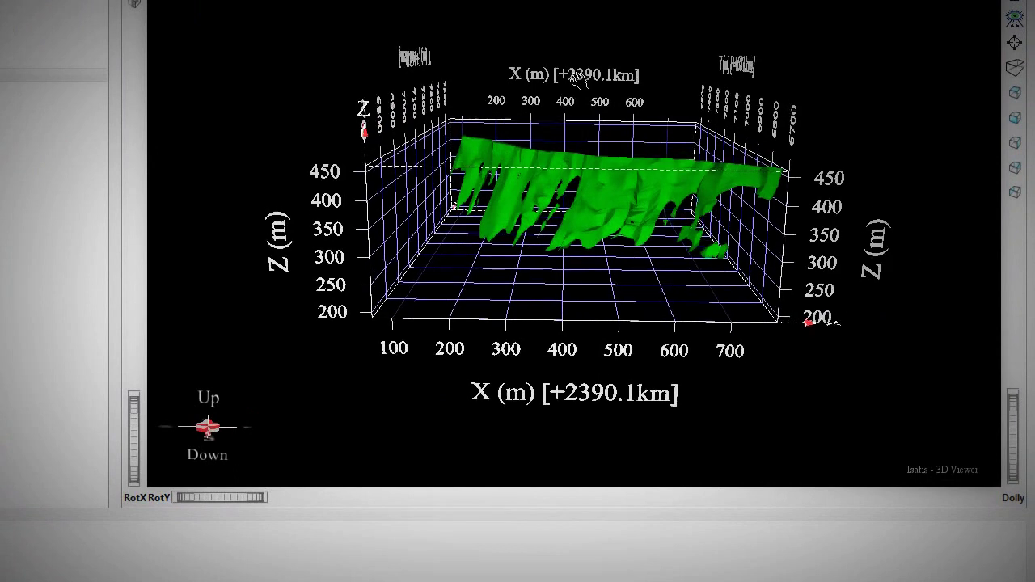
drag(576, 77, 565, 168)
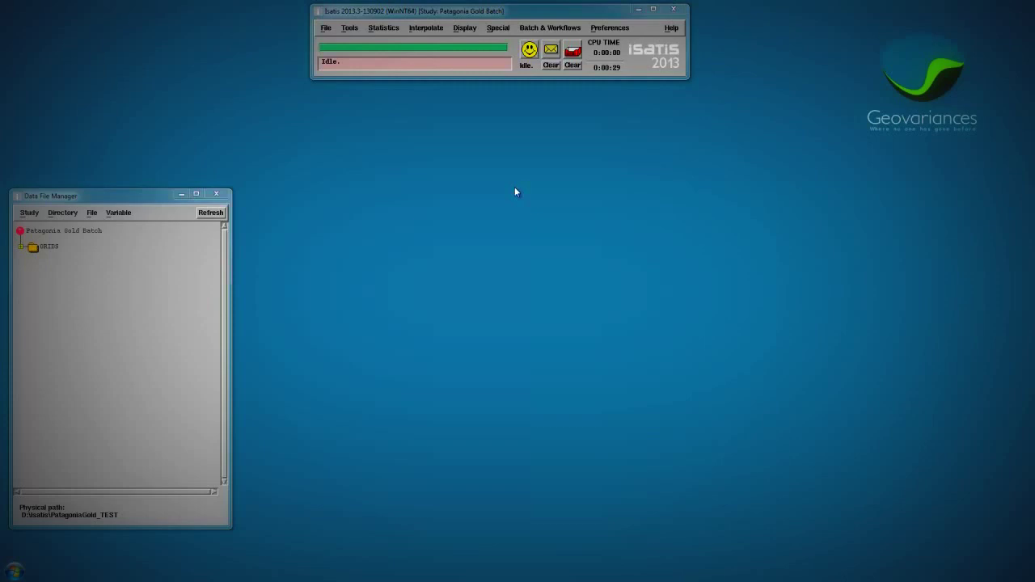
Record a journal to my_journalfile in the Batch-Video folder in Automatic mode
click(550, 27)
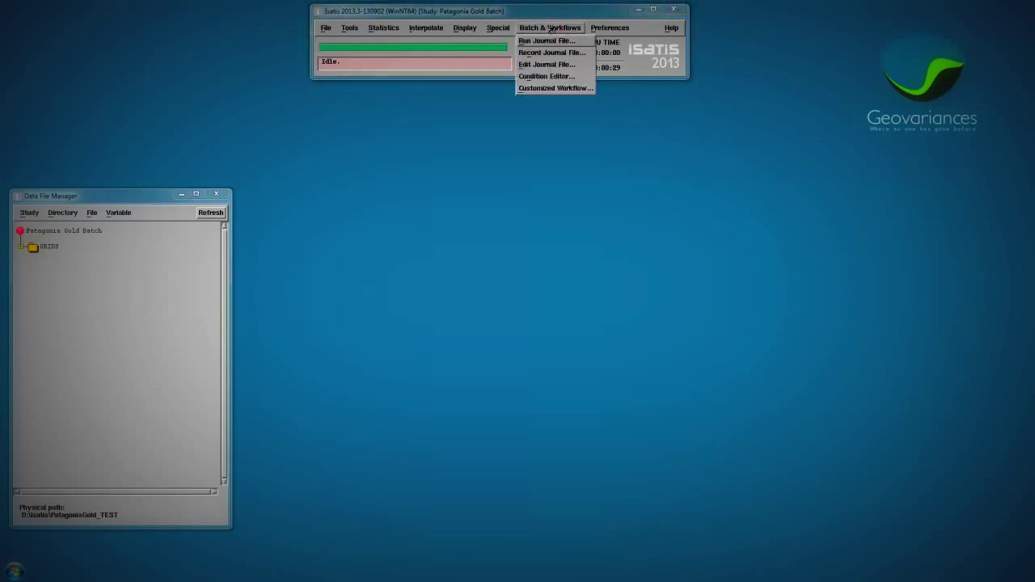
click(550, 53)
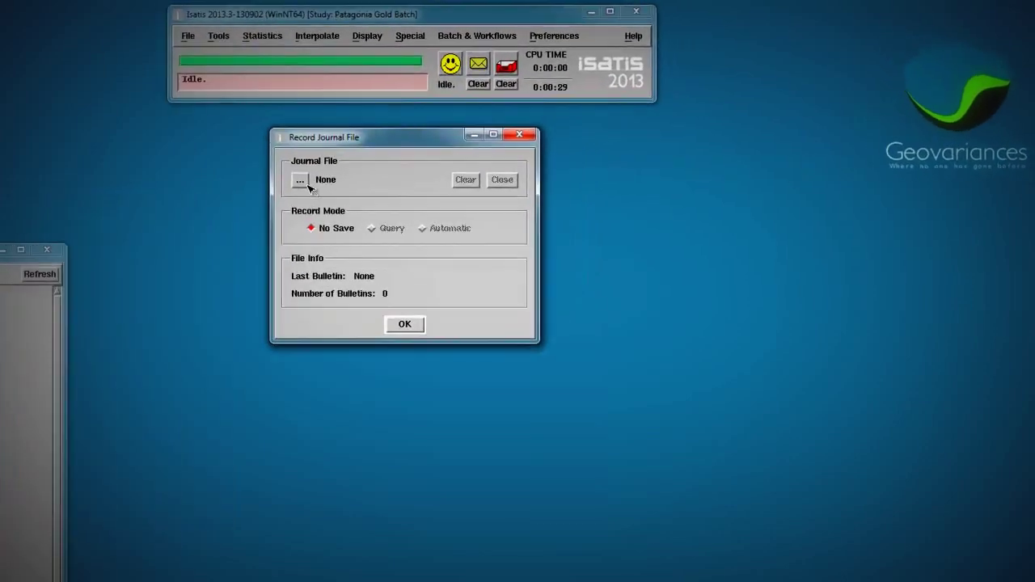
click(301, 182)
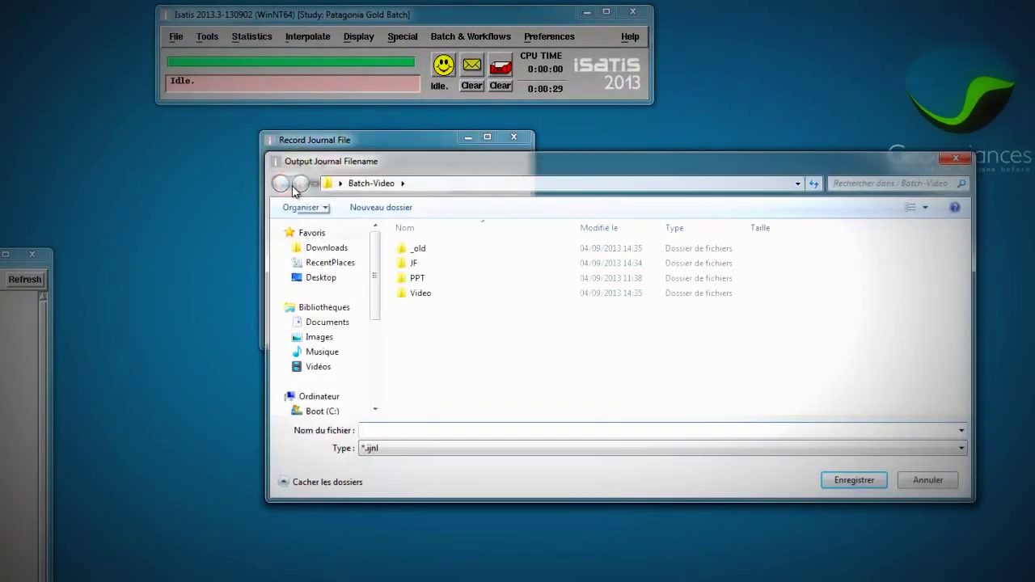
text(my_journalfile)
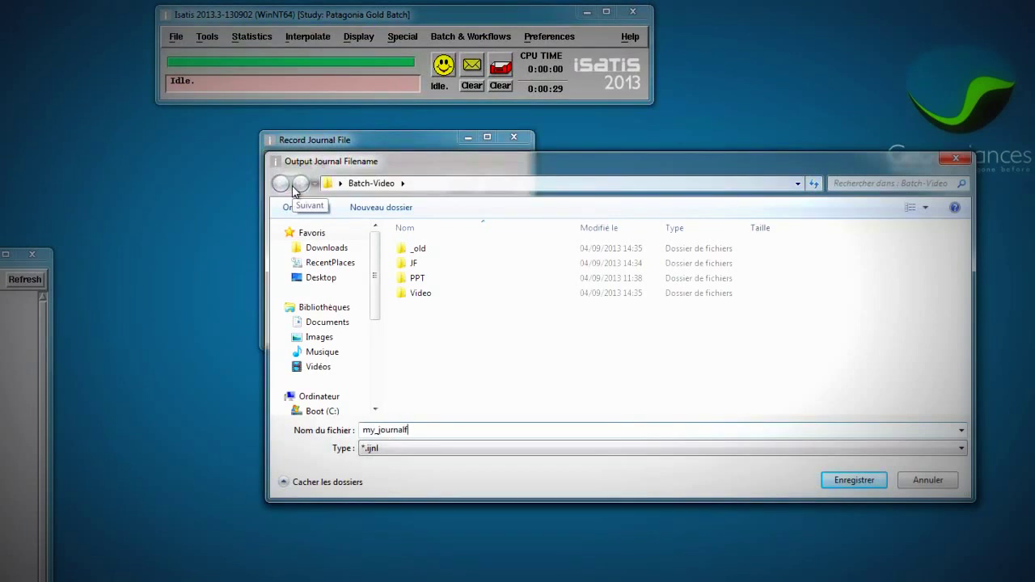
key(Return)
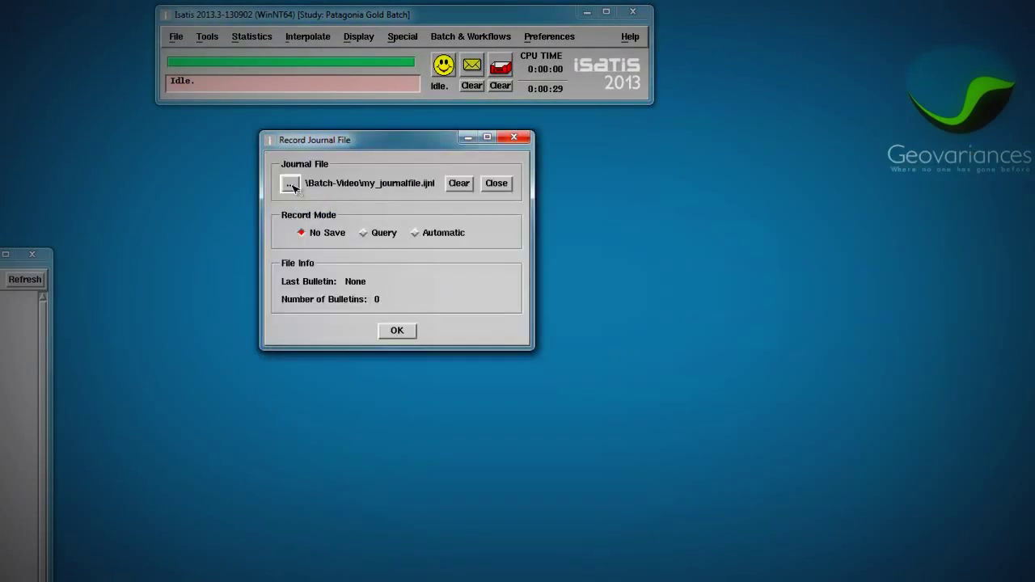
click(431, 233)
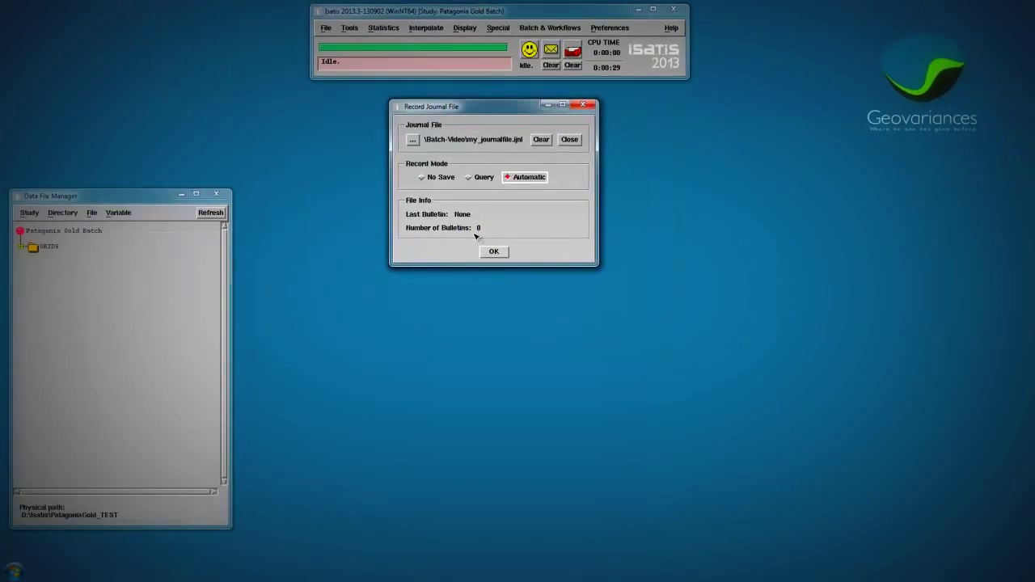
drag(502, 112, 136, 32)
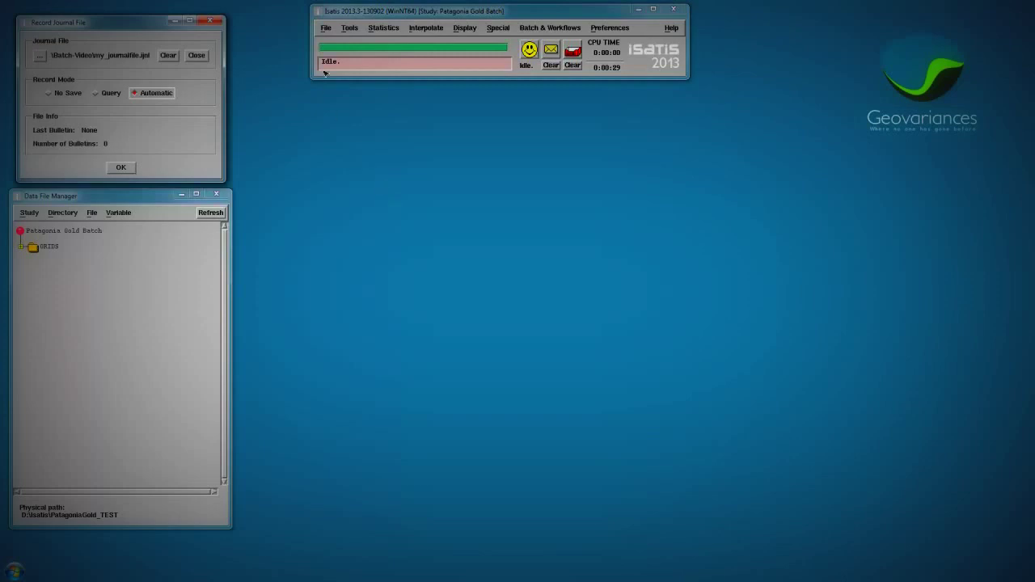
Import Orebody_Composite.csv by ASCII import as DATA/Comp_Header and DATA/Comp_Lines
click(326, 28)
mouse_move(326, 65)
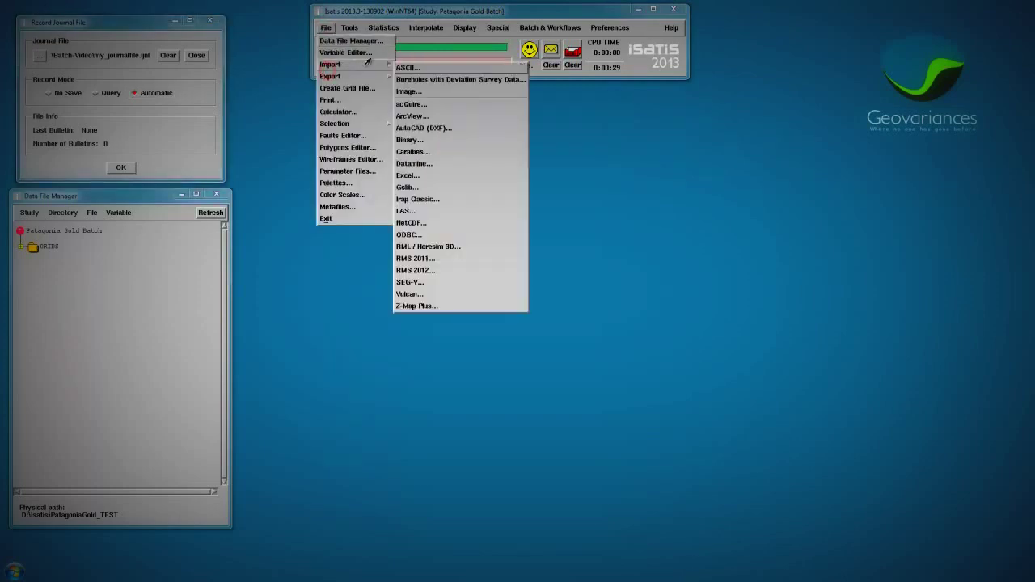
click(415, 69)
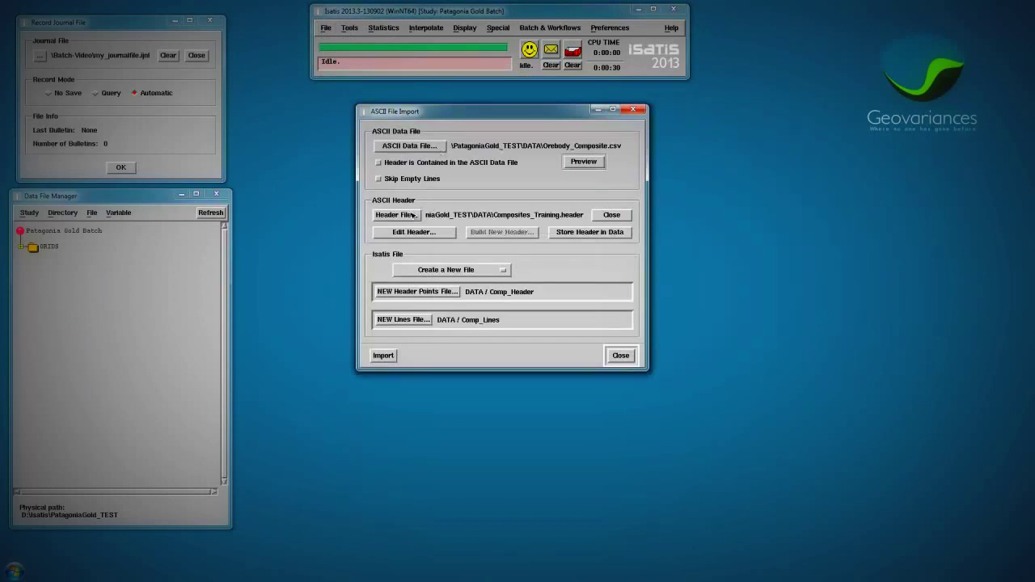
click(386, 354)
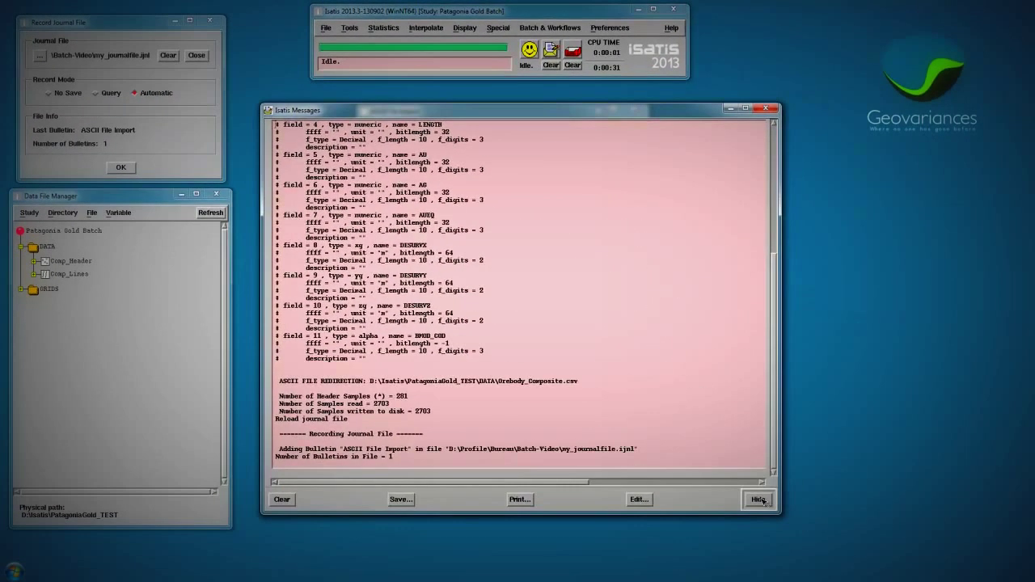
click(759, 499)
click(624, 357)
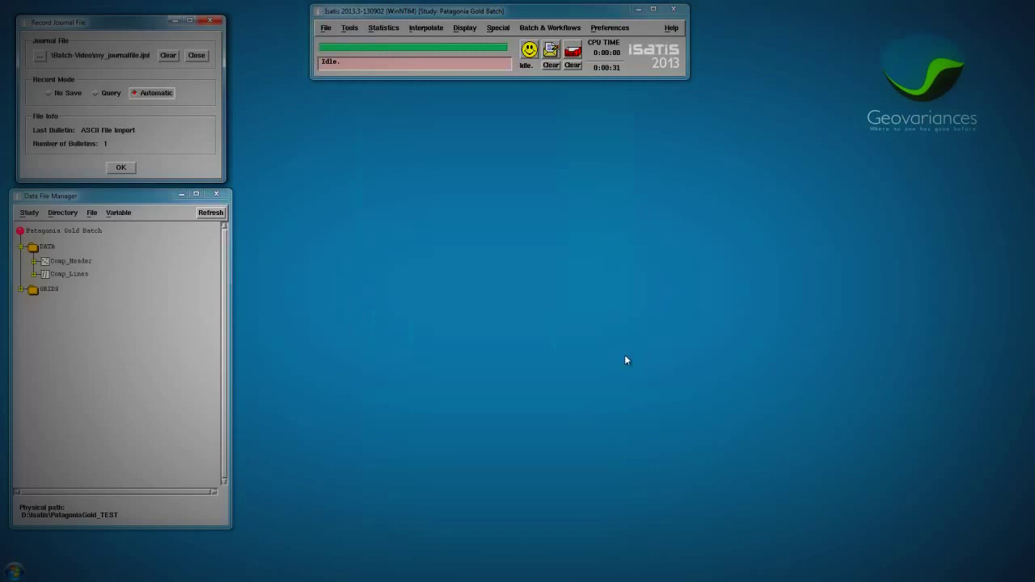
Import the OX_Min_1001 orebody wireframe from the AutoCAD DXF file into WIRE
click(325, 28)
mouse_move(328, 64)
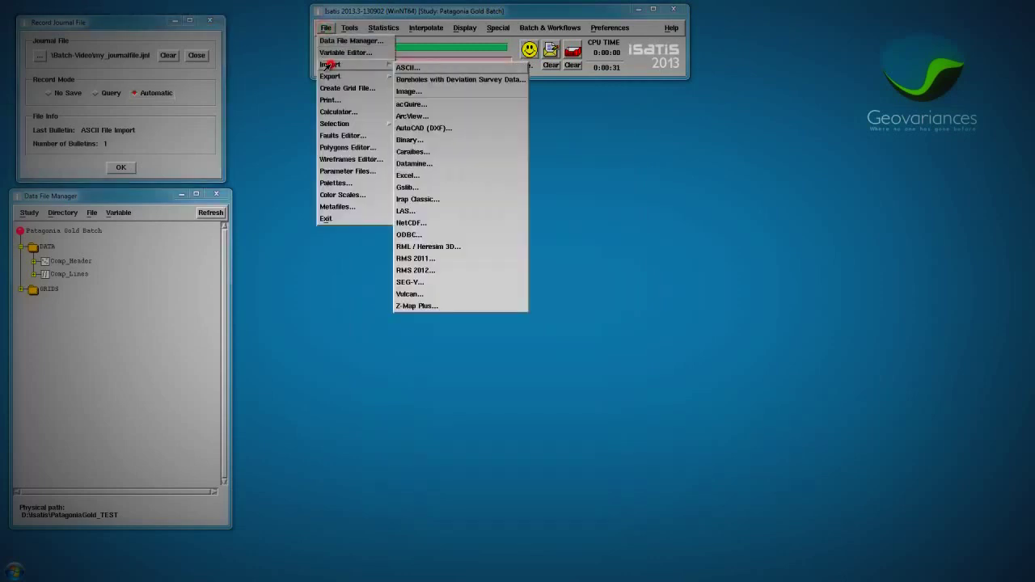
click(415, 128)
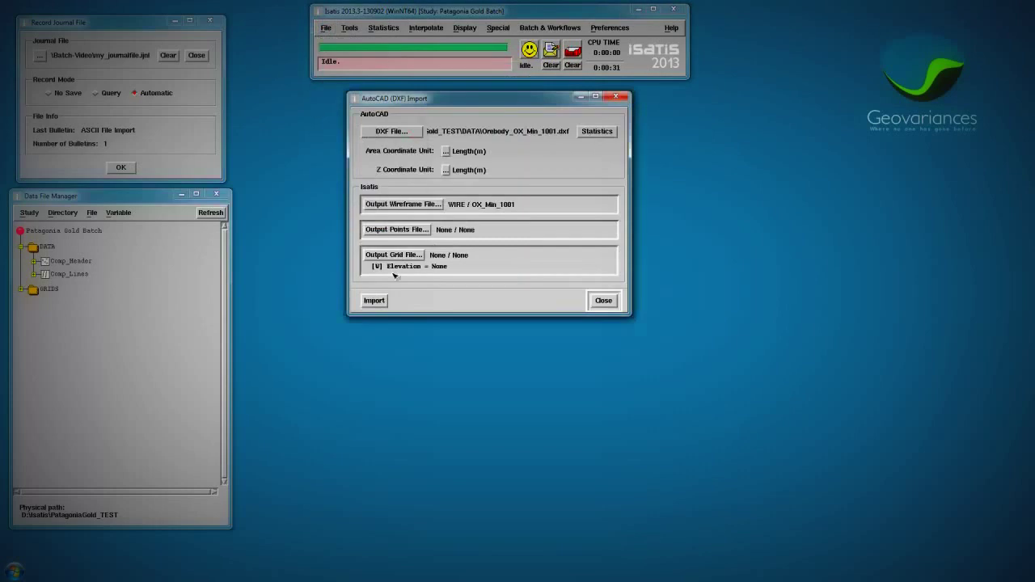
click(375, 301)
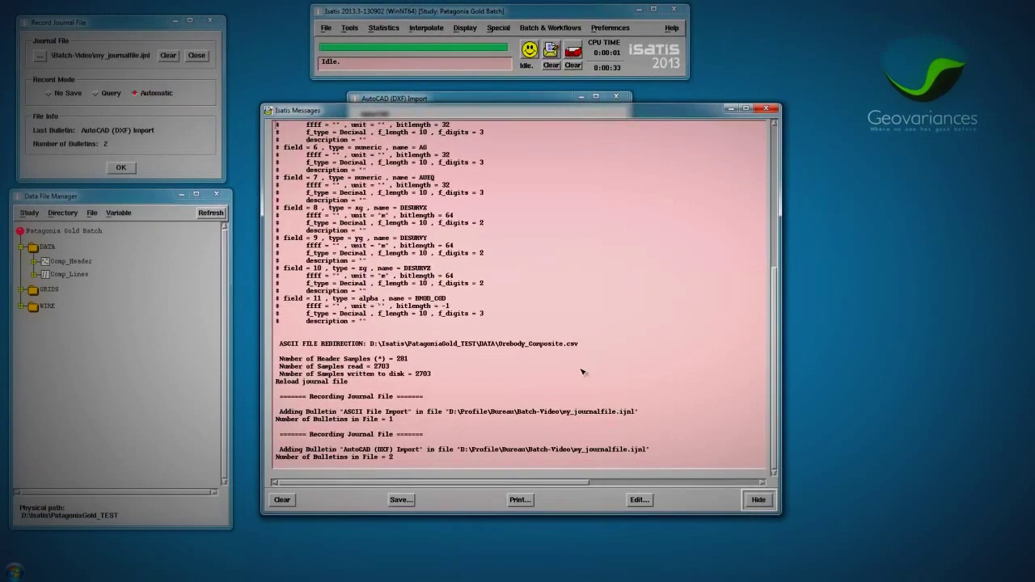
click(752, 500)
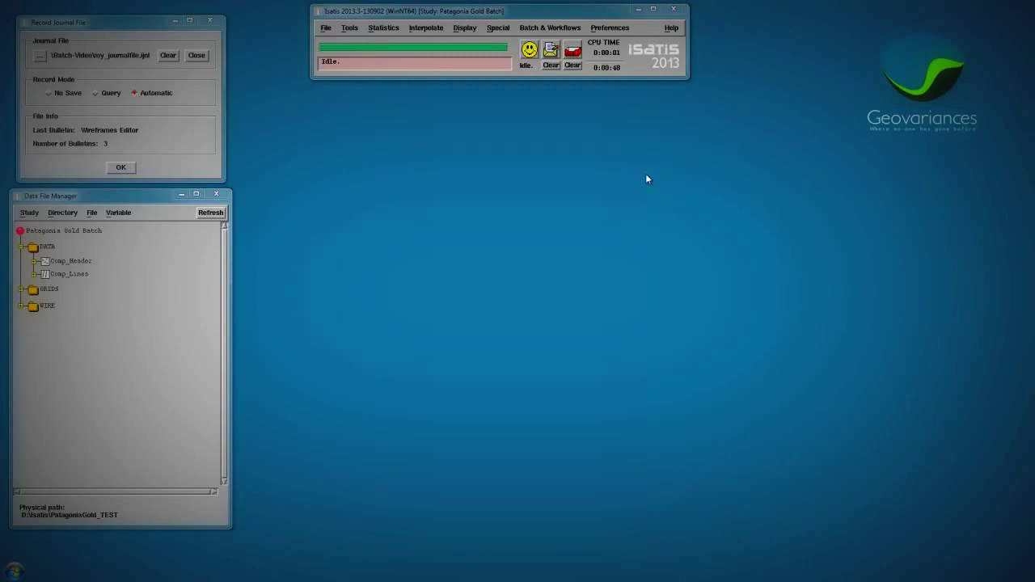
Run Selection from Wireframes on DATA/Comp_Lines using wireframe WIRE/OX_Min_1001
click(325, 27)
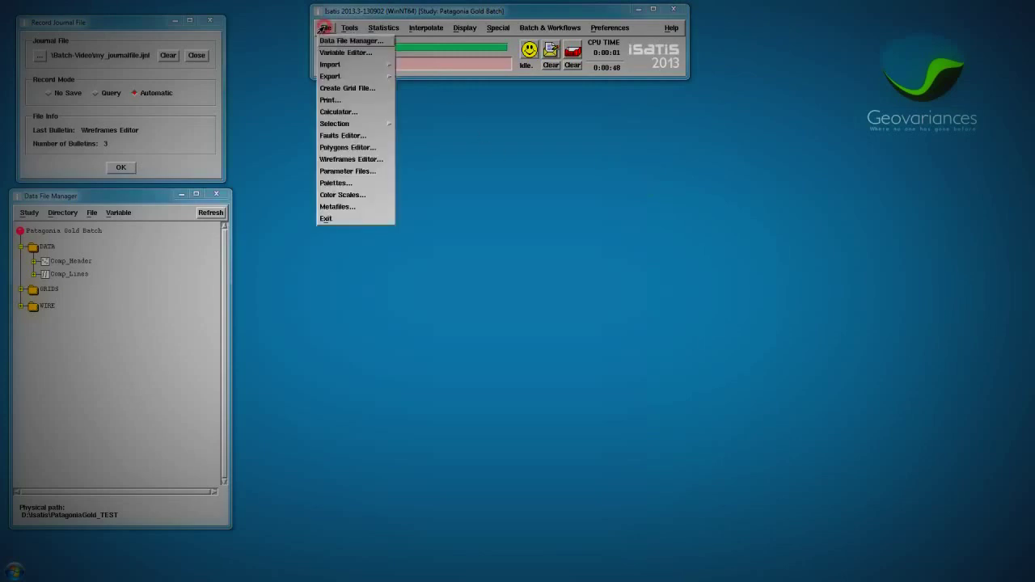
mouse_move(343, 124)
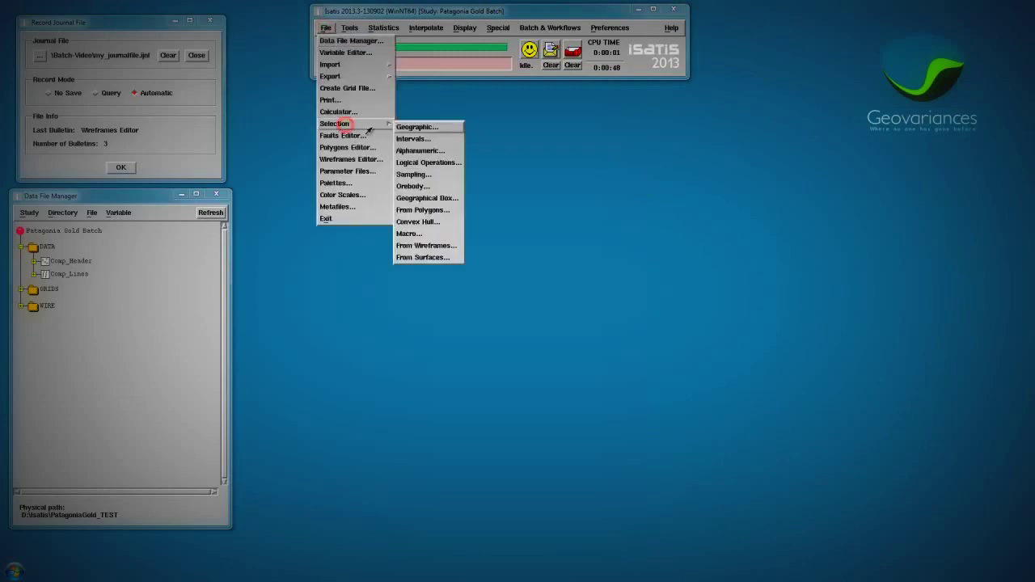
click(420, 245)
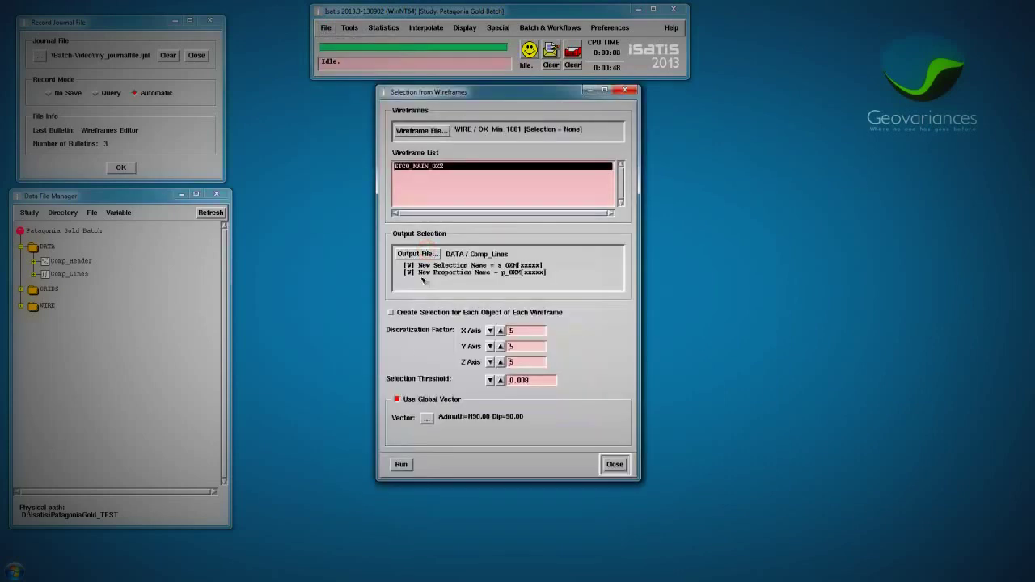
click(406, 466)
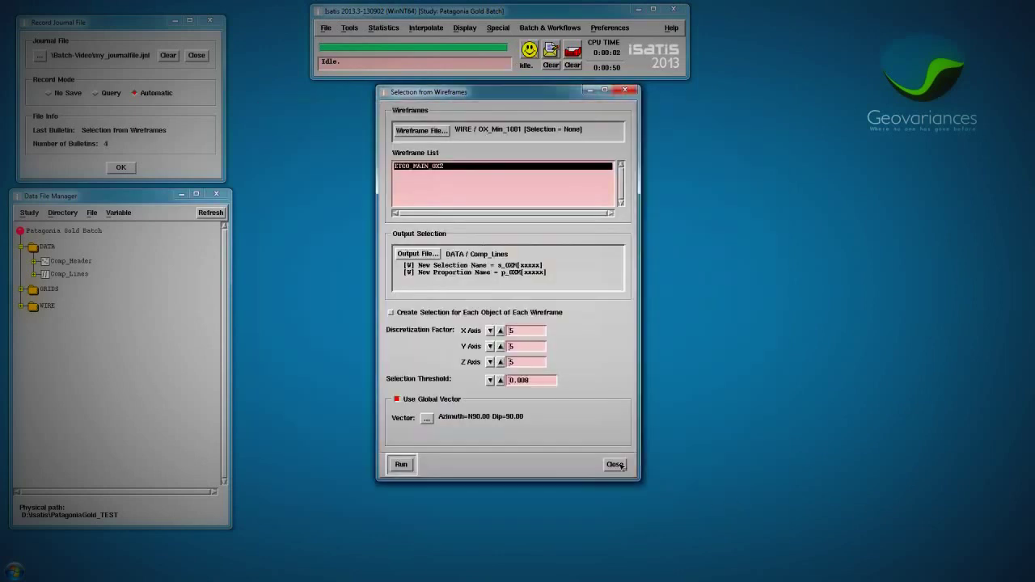
Show Comp_Header, Comp_Lines and the OX_Min_1001 wireframe together in 3D and rotate to inspect
click(618, 466)
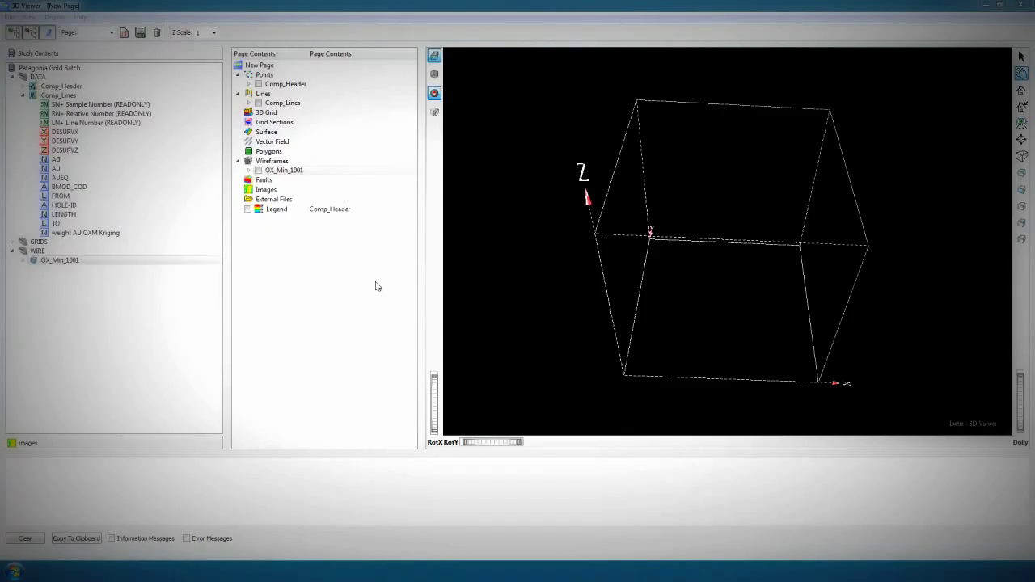
click(258, 84)
click(259, 102)
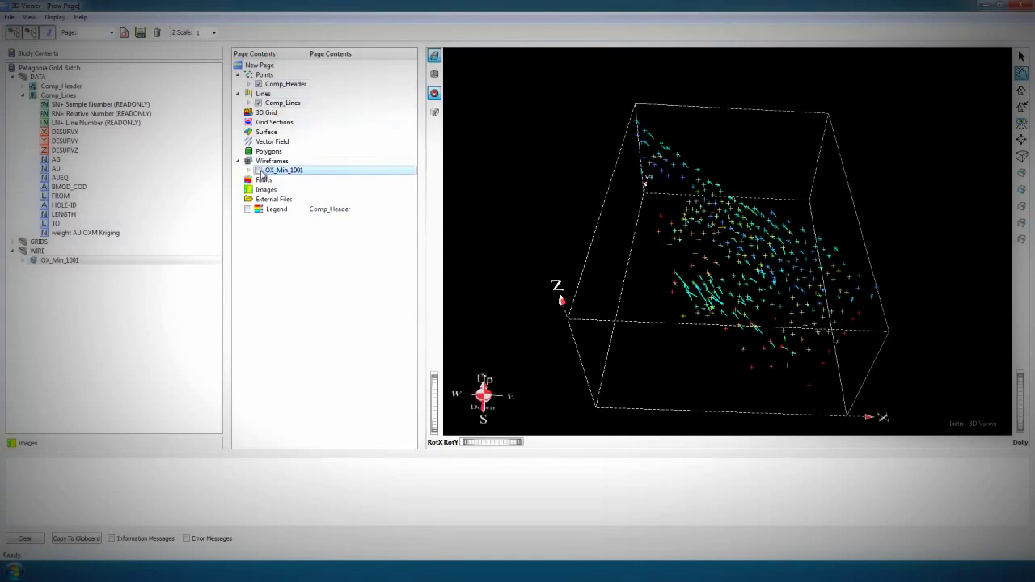
click(259, 170)
drag(678, 233, 640, 169)
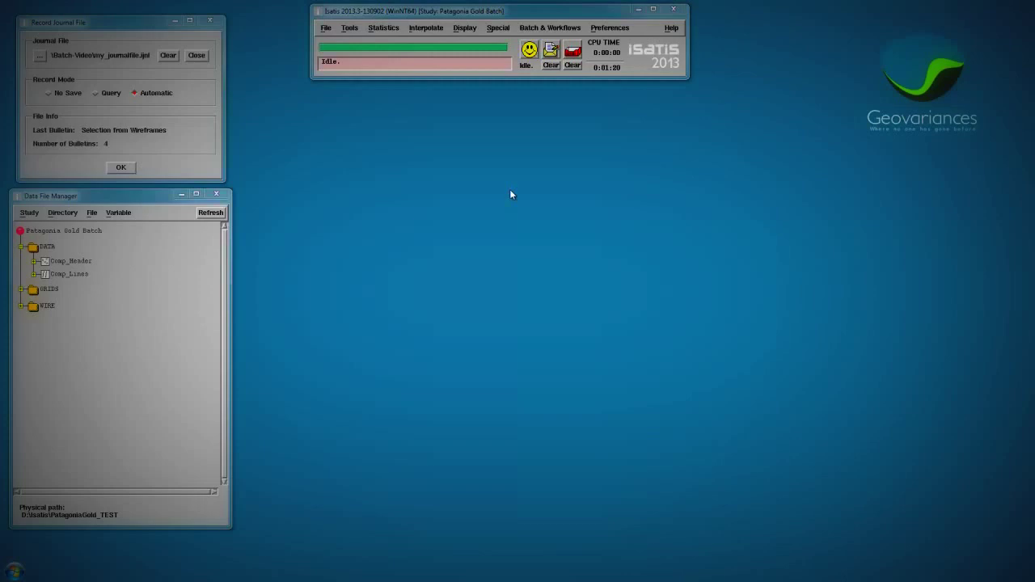
Compute the experimental variogram of AU in Exploratory Data Analysis
click(384, 28)
click(396, 52)
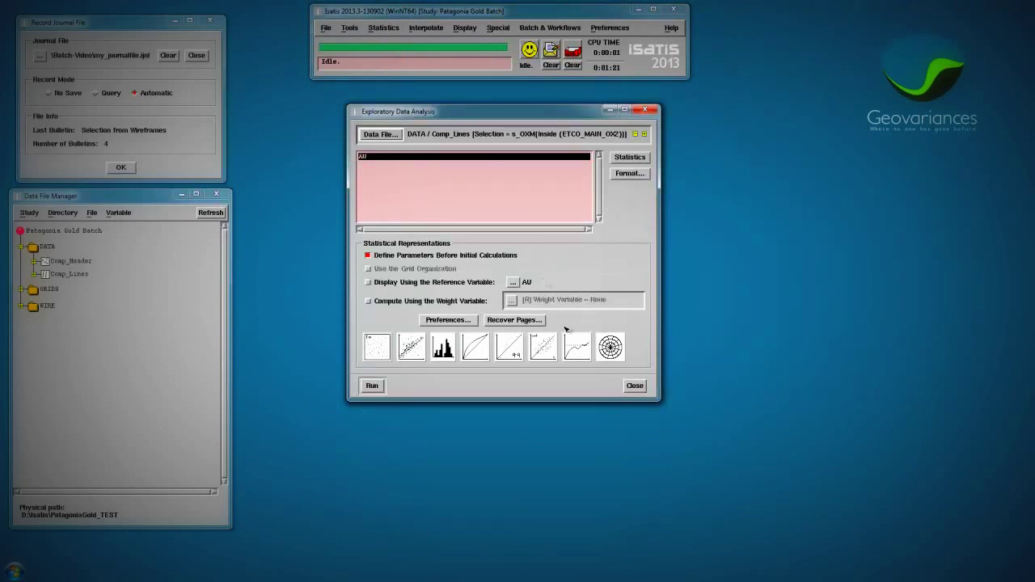
click(578, 348)
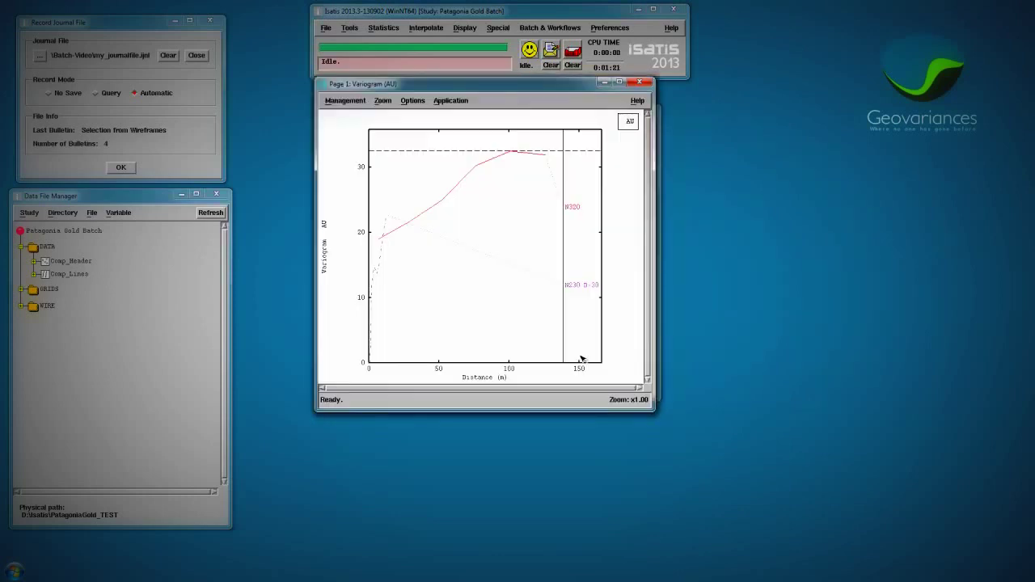
Save the AU variogram as parameter file Vexp AU OXM and rerun the analysis so it's recorded
click(450, 101)
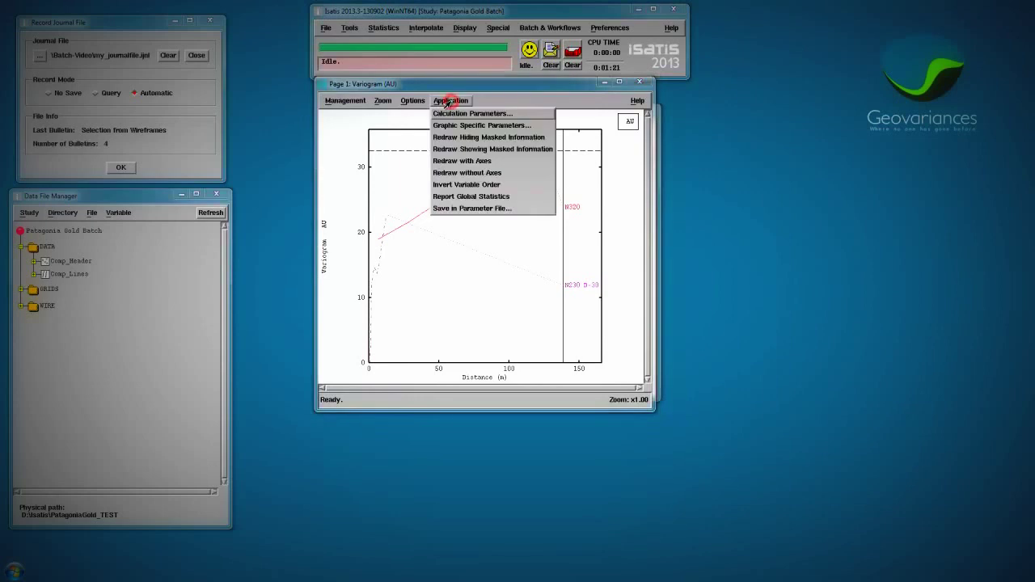
click(472, 209)
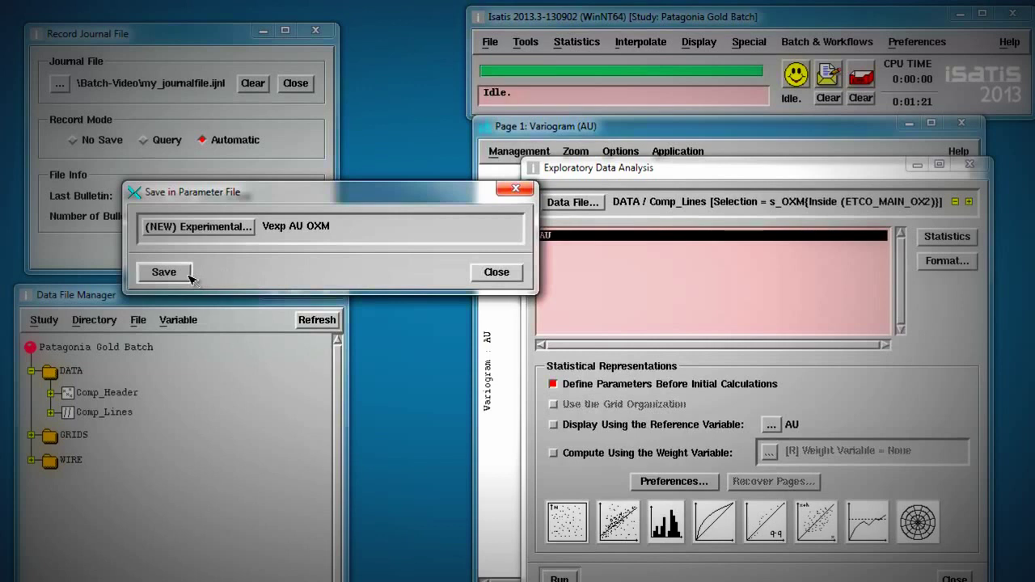
click(189, 275)
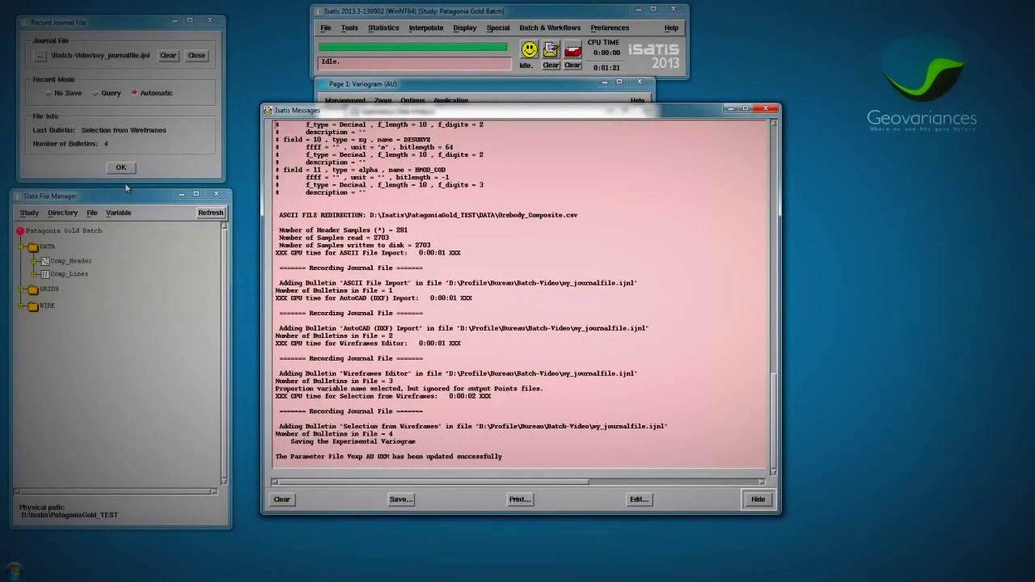
click(755, 501)
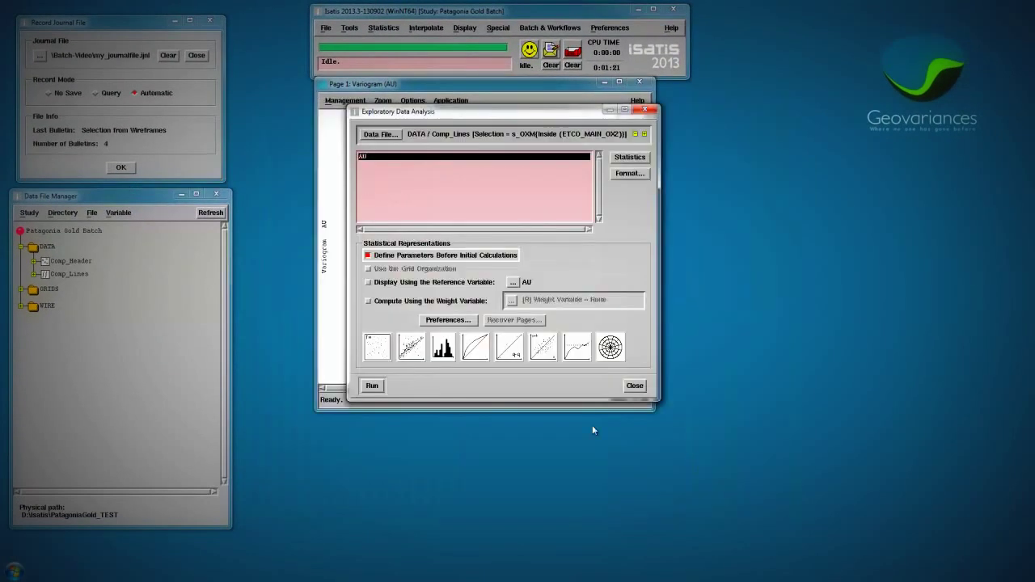
click(379, 389)
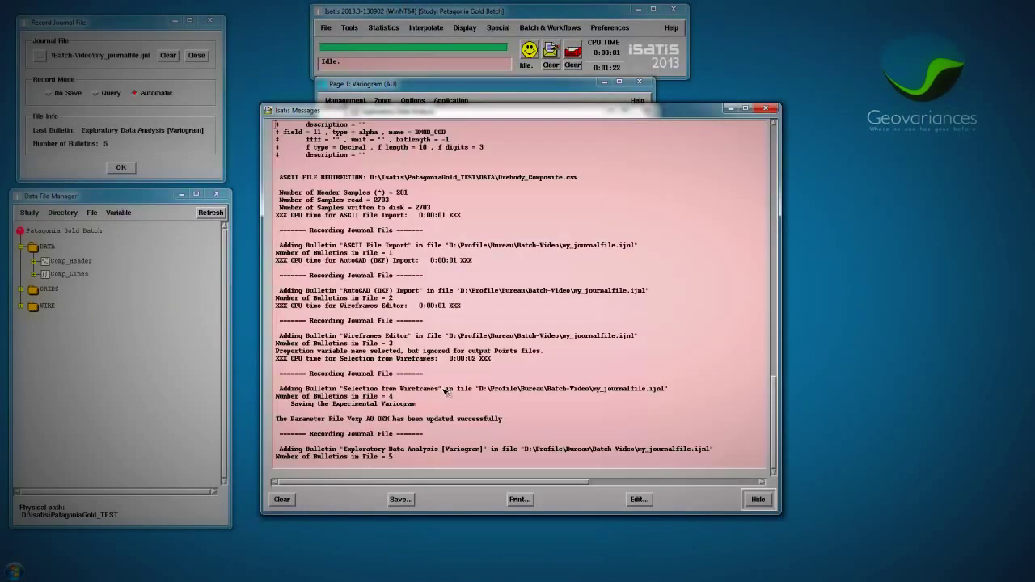
click(758, 500)
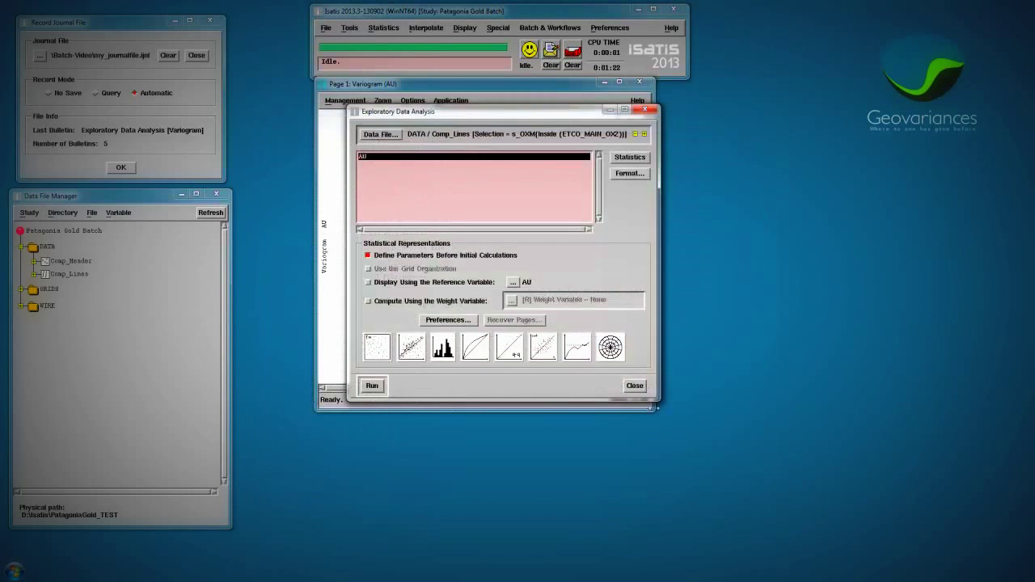
click(635, 385)
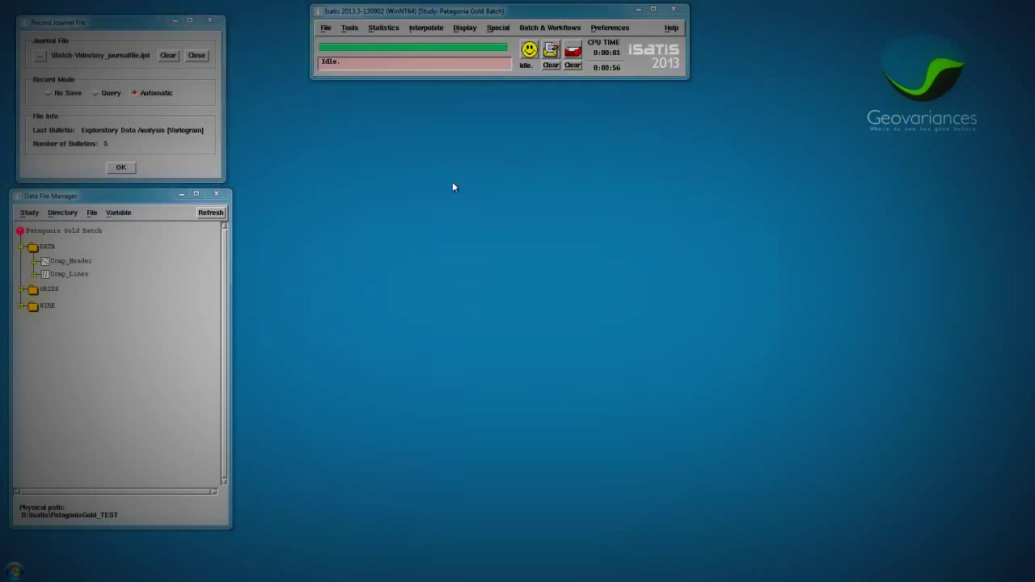
Fit the AU variogram model and save it as V AU OXM
click(385, 31)
click(401, 76)
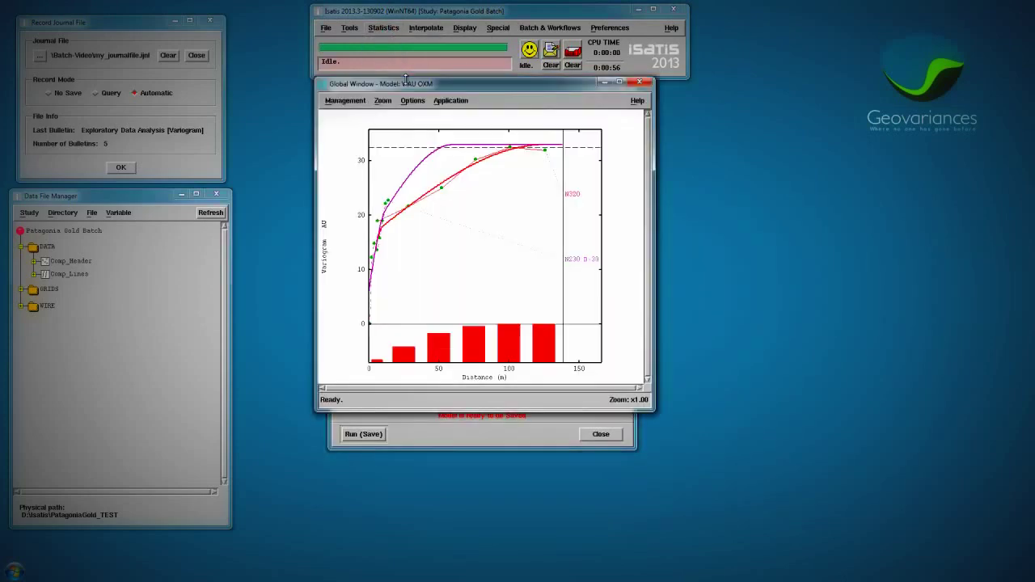
drag(406, 77, 752, 109)
click(364, 434)
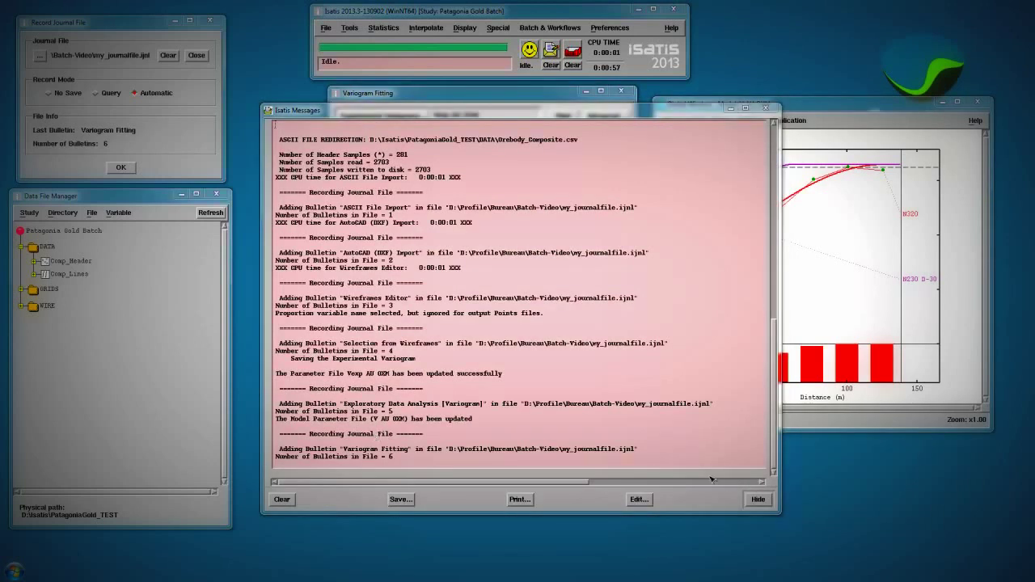
click(752, 500)
click(616, 434)
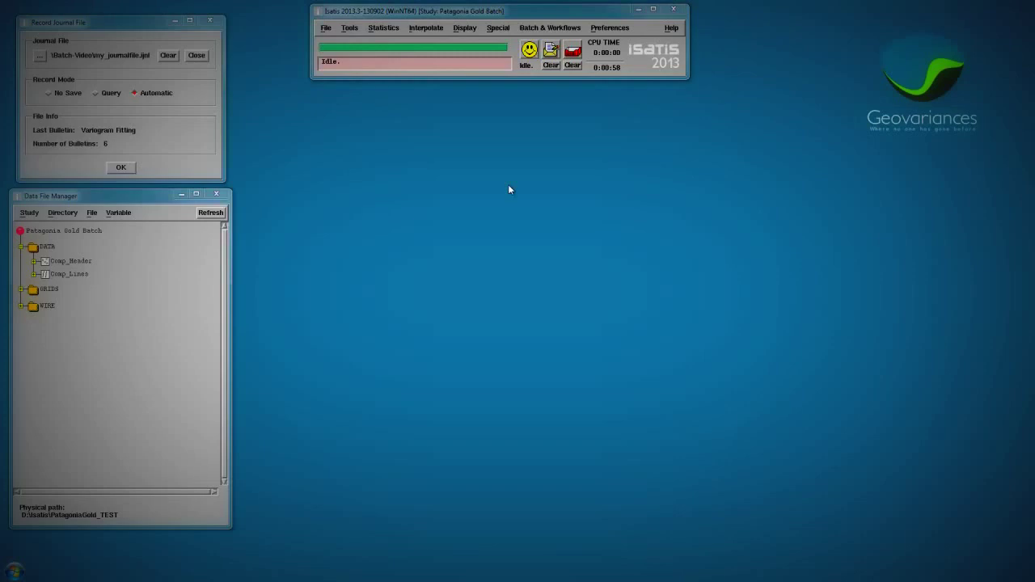
Run block kriging of AU into GRIDS/10x10x10 with variogram model V AU OXM
click(424, 27)
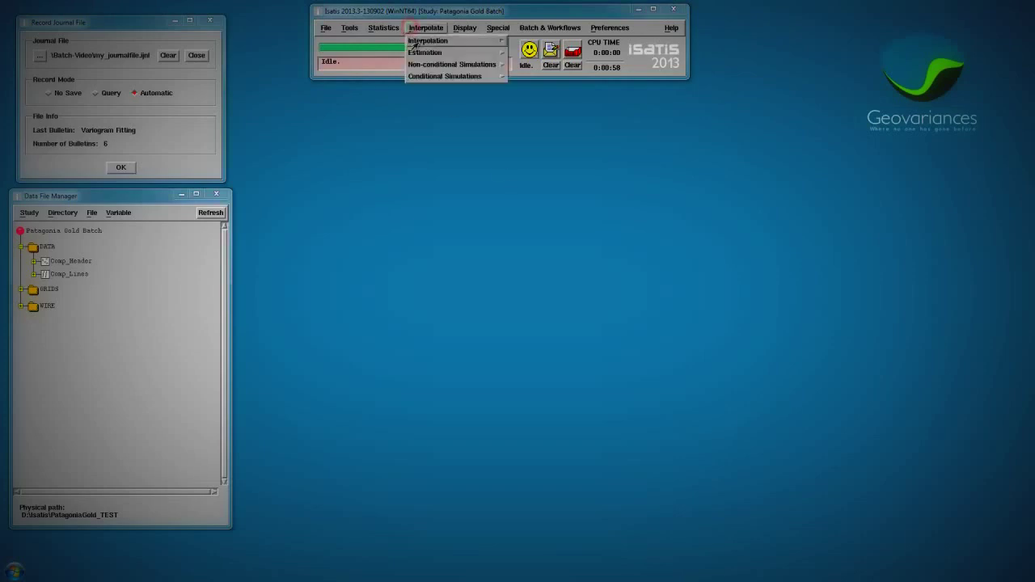
click(421, 52)
click(515, 56)
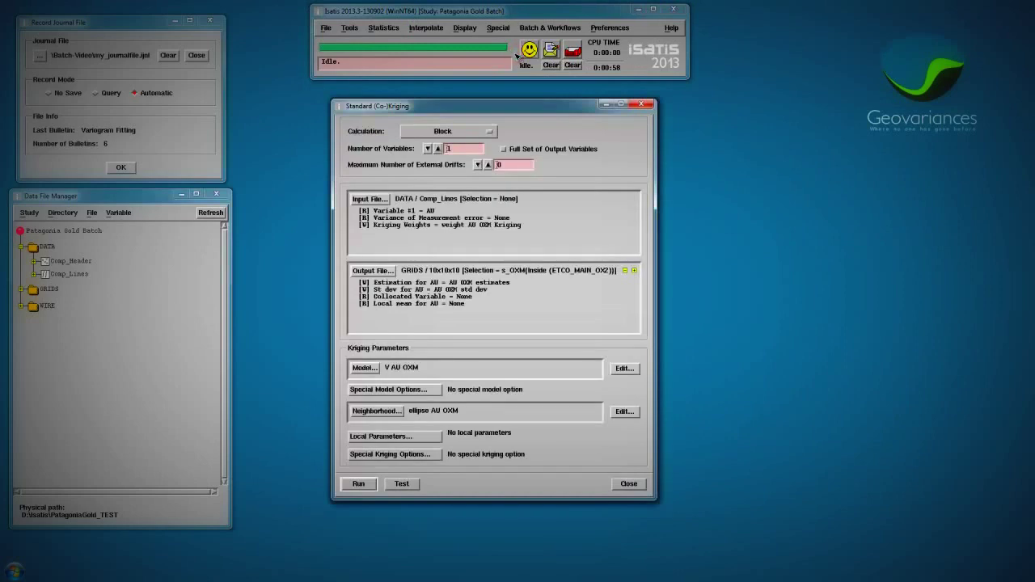
click(358, 485)
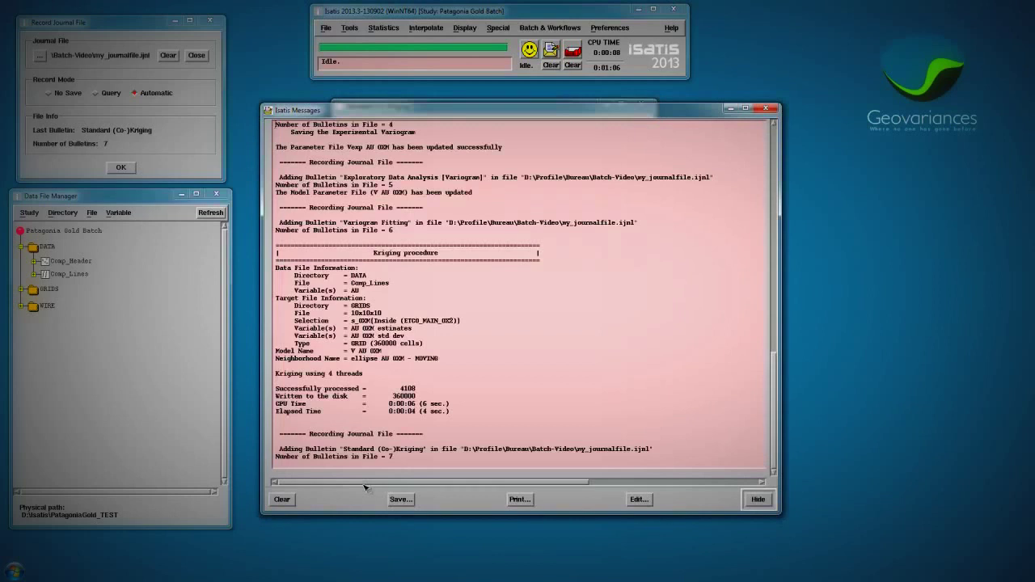
click(758, 500)
click(639, 486)
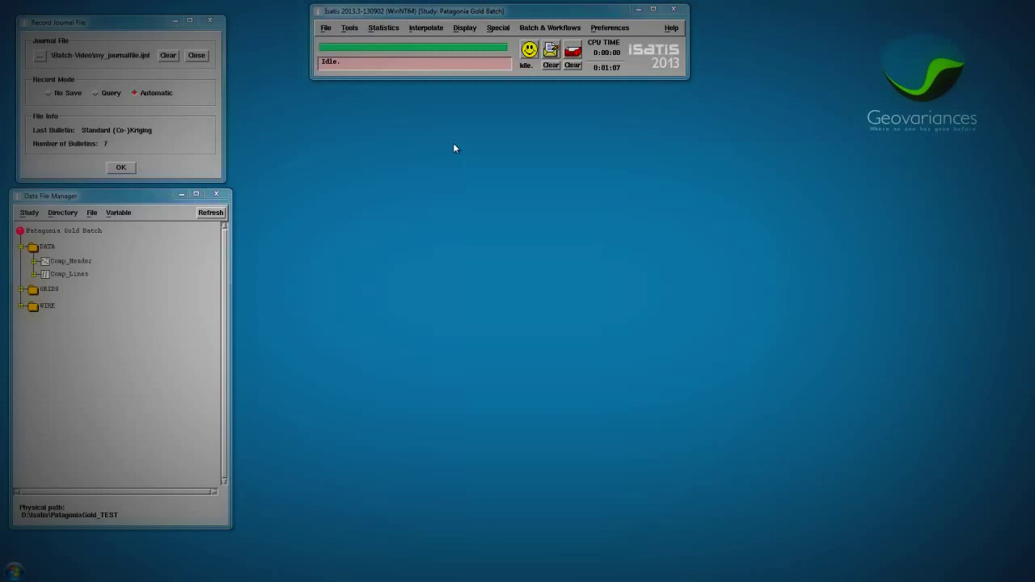
Display the Au Estimates map of the AU OXM estimates
click(466, 28)
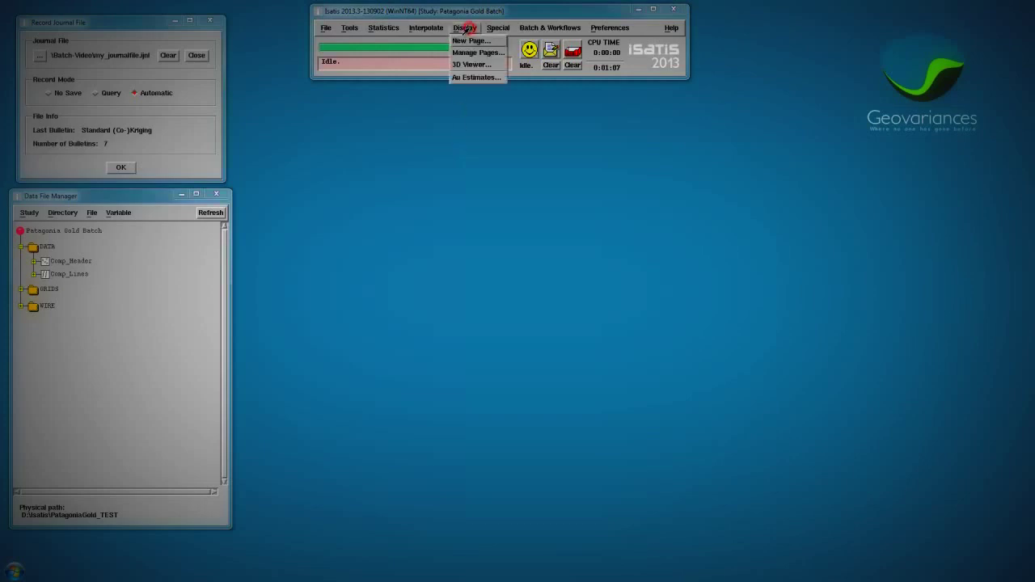
click(481, 78)
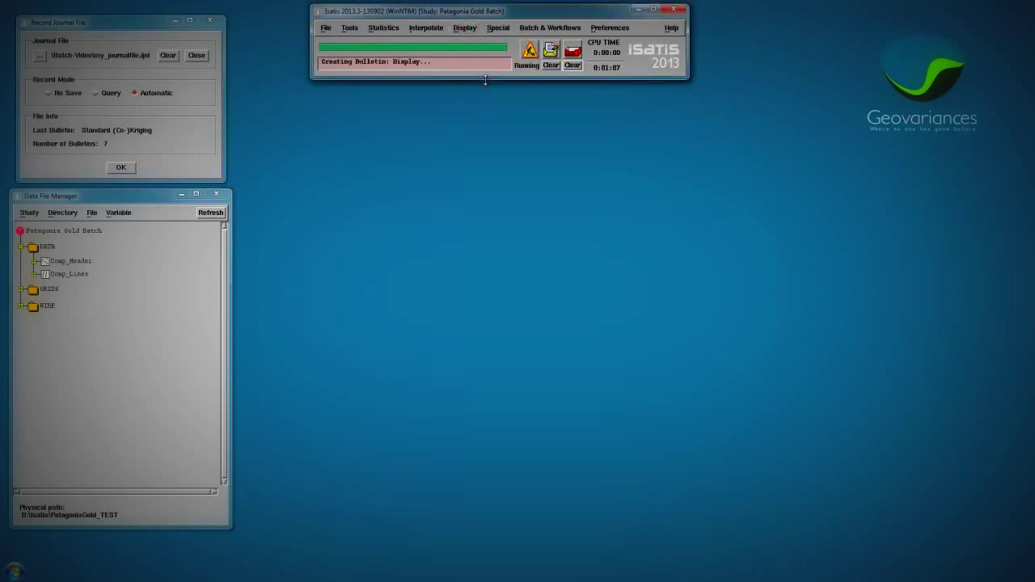
drag(361, 31, 584, 107)
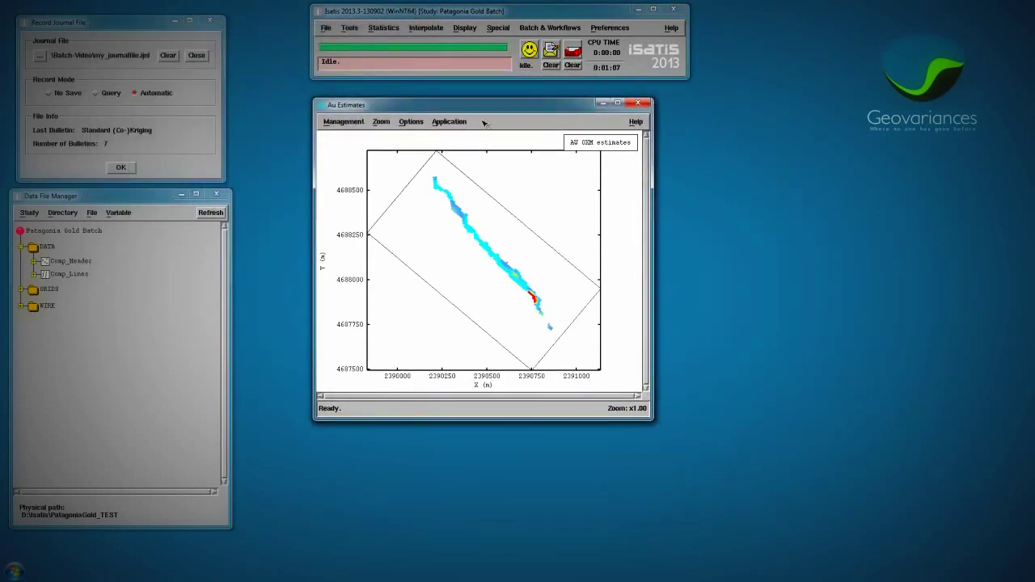
Save the Au Estimates display with batch PNG print-and-save parameters as a journal action
click(449, 123)
click(445, 146)
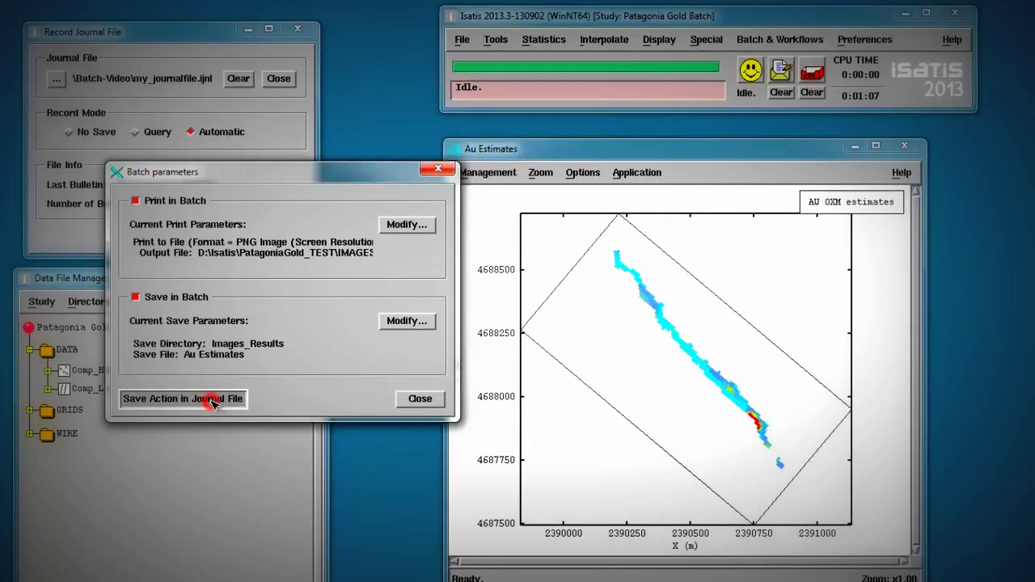
click(212, 399)
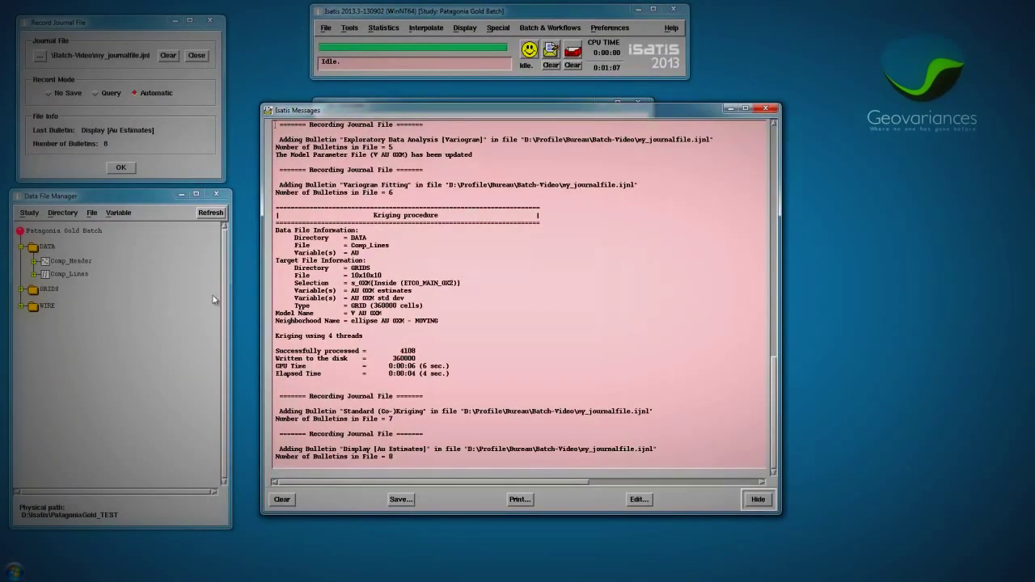
click(760, 499)
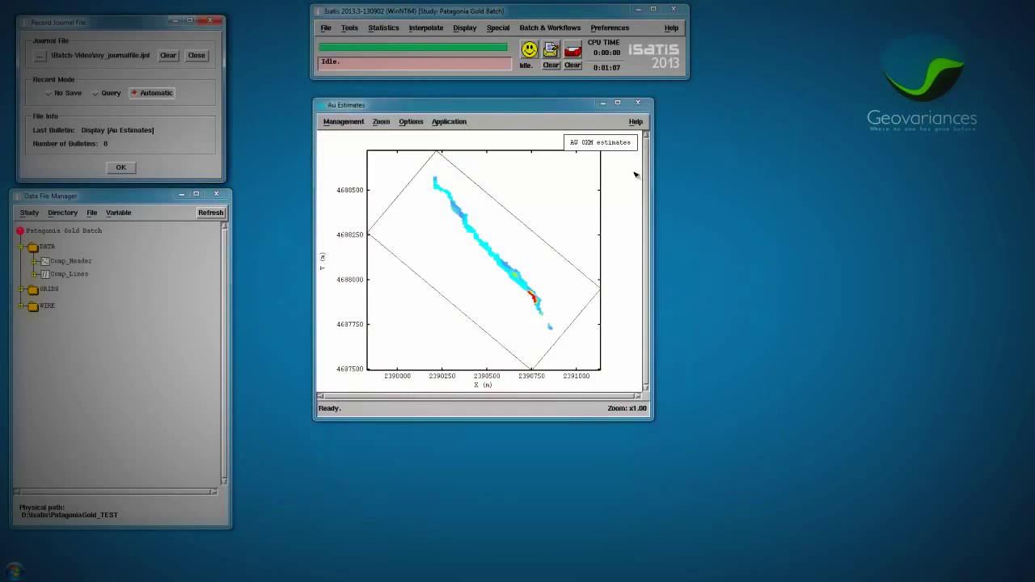
click(639, 104)
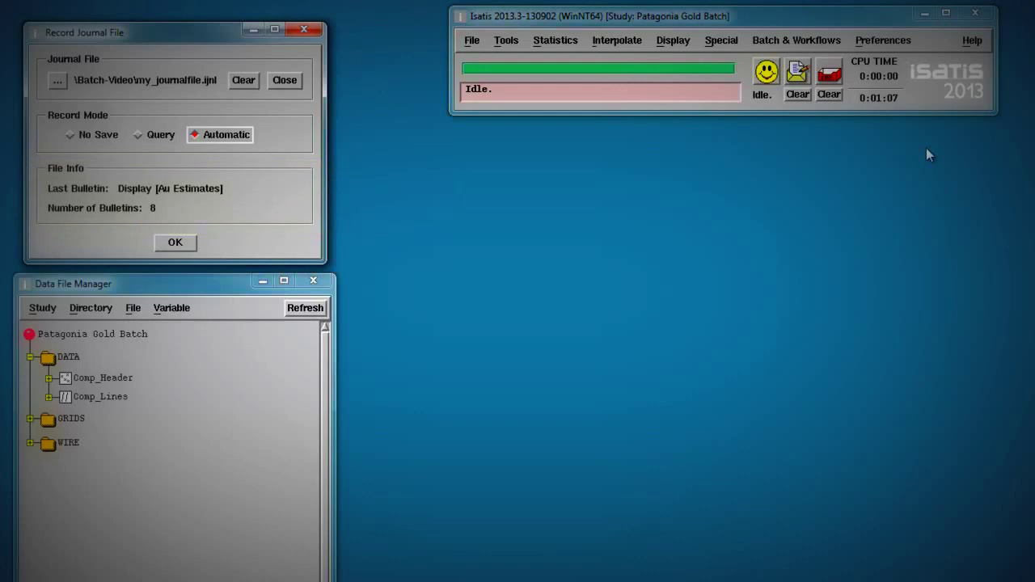
Set journal recording to No Save, then review my_journalfile.ijnl's bulletin lines in Notepad++
click(84, 136)
click(159, 242)
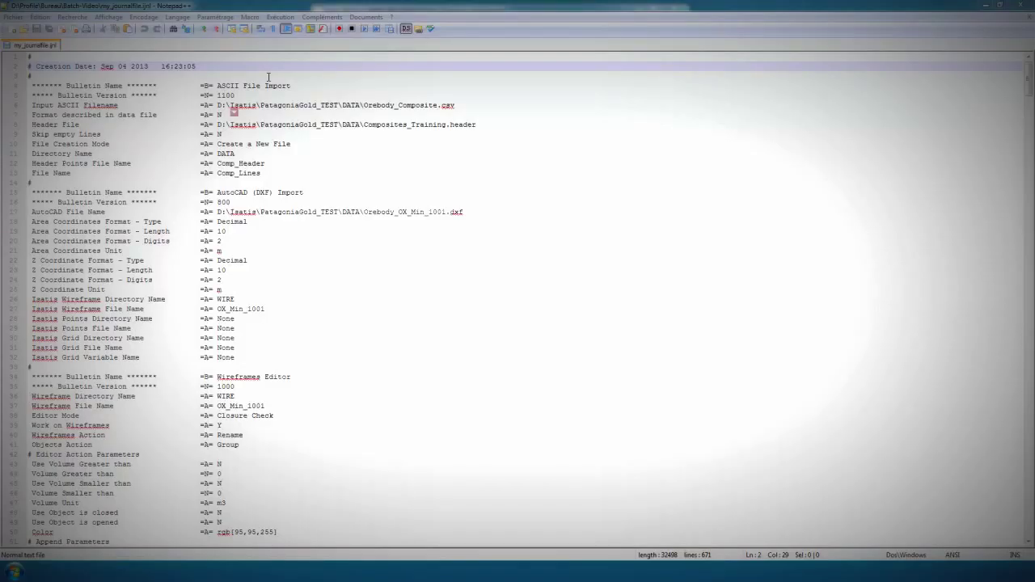
click(151, 86)
click(139, 192)
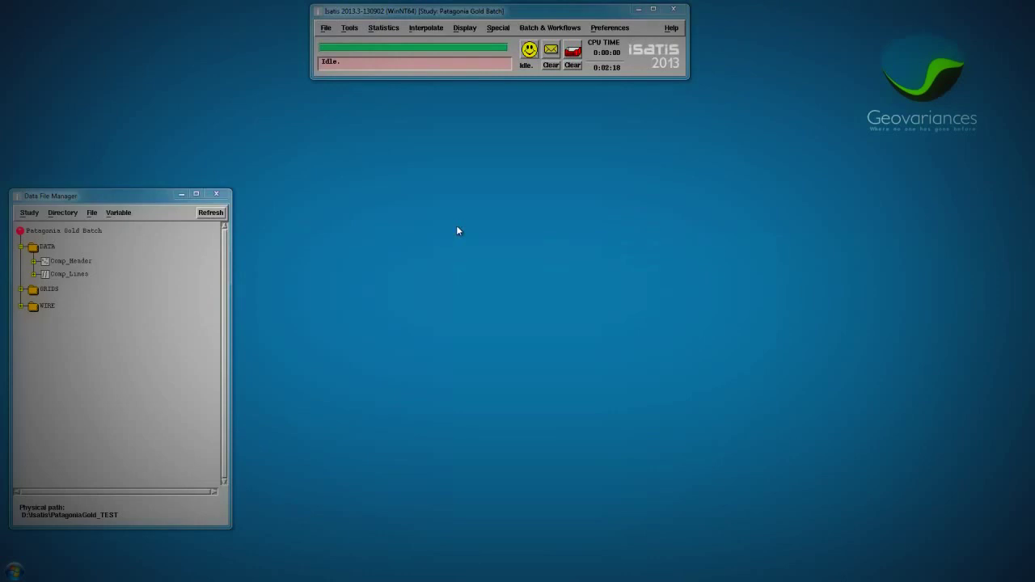
Load my_journalfile.ijnl in Run Journal File, replay all eight bulletins, and hide the messages
click(549, 29)
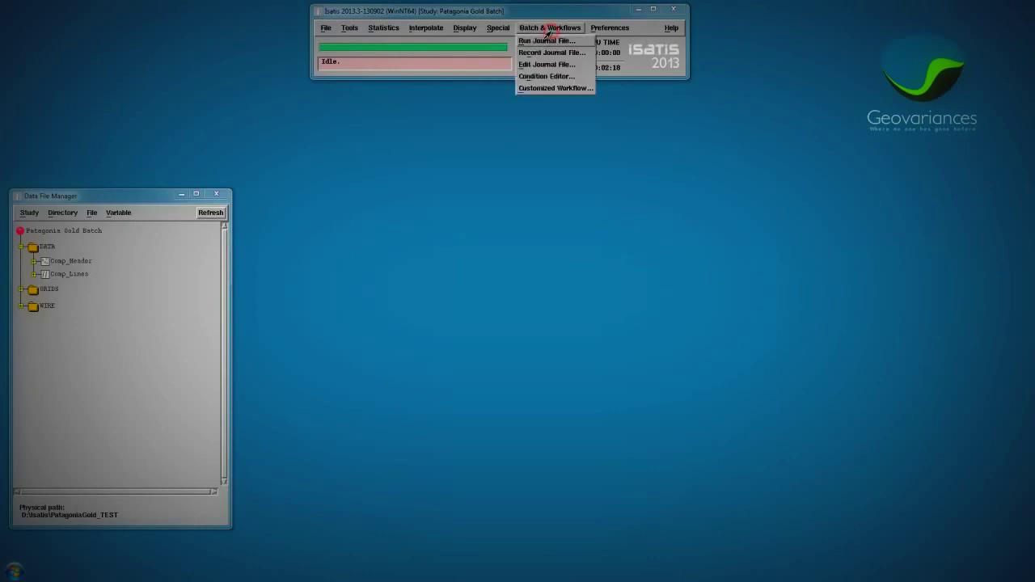
click(555, 41)
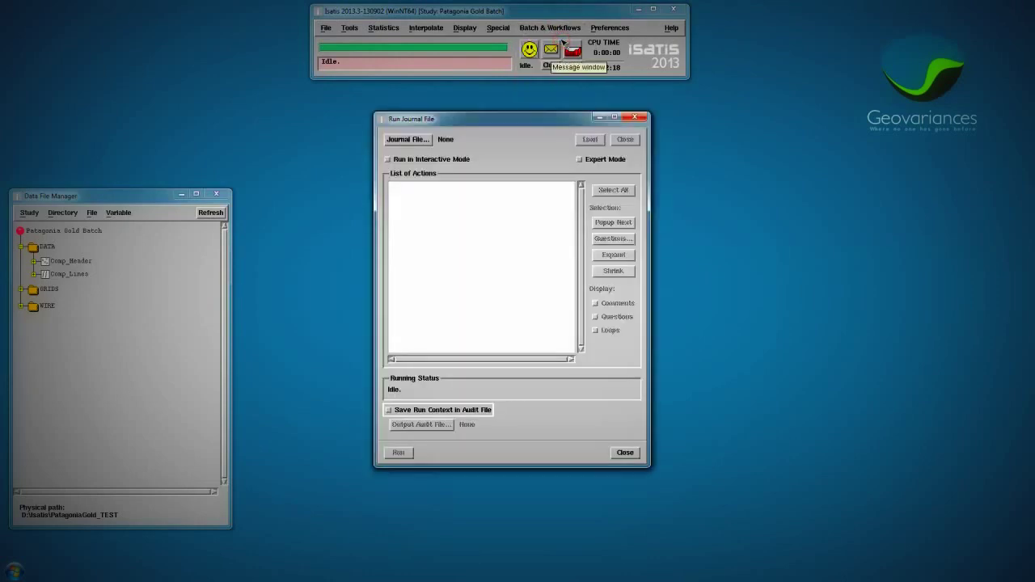
click(423, 139)
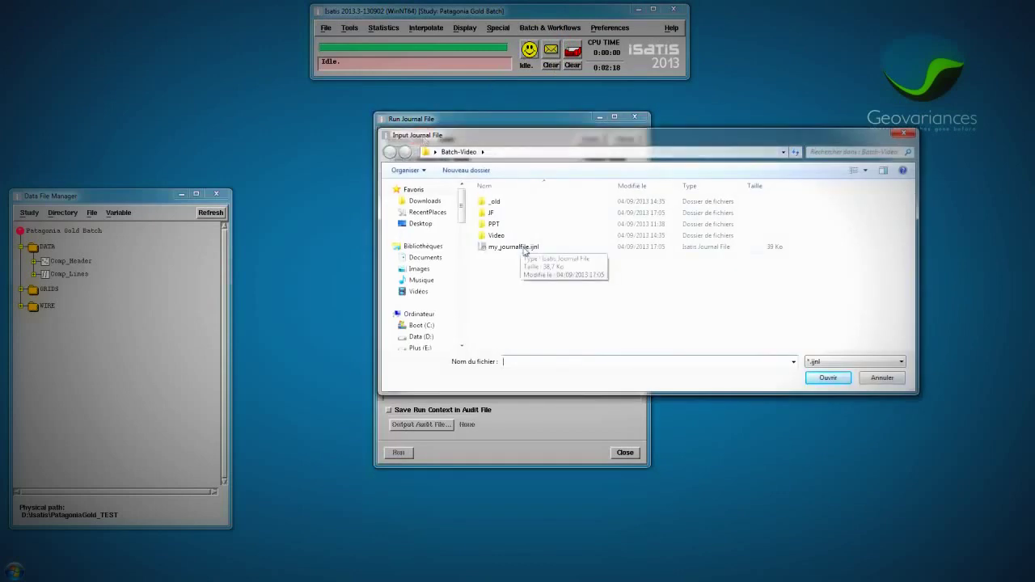
click(517, 247)
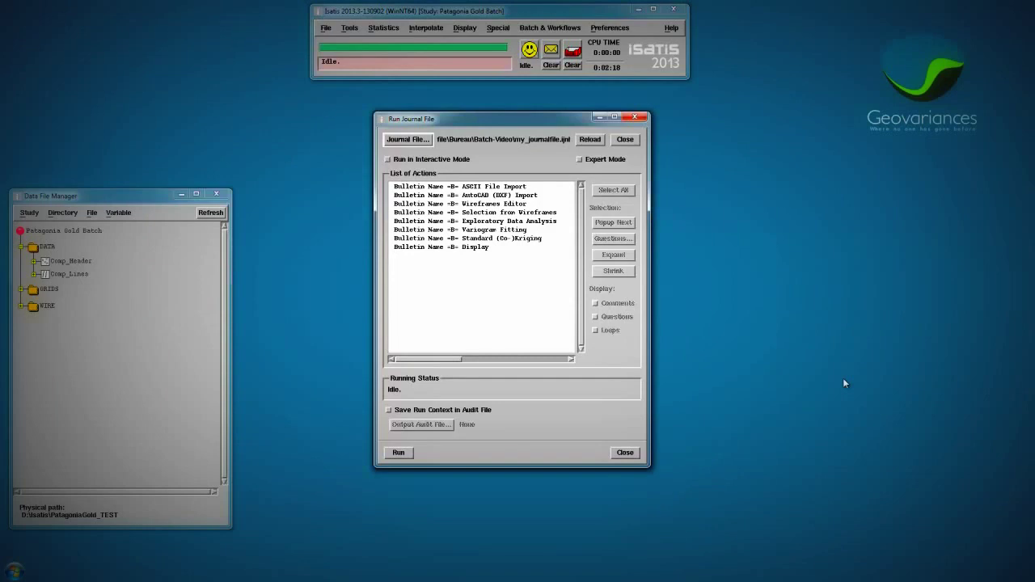
click(395, 453)
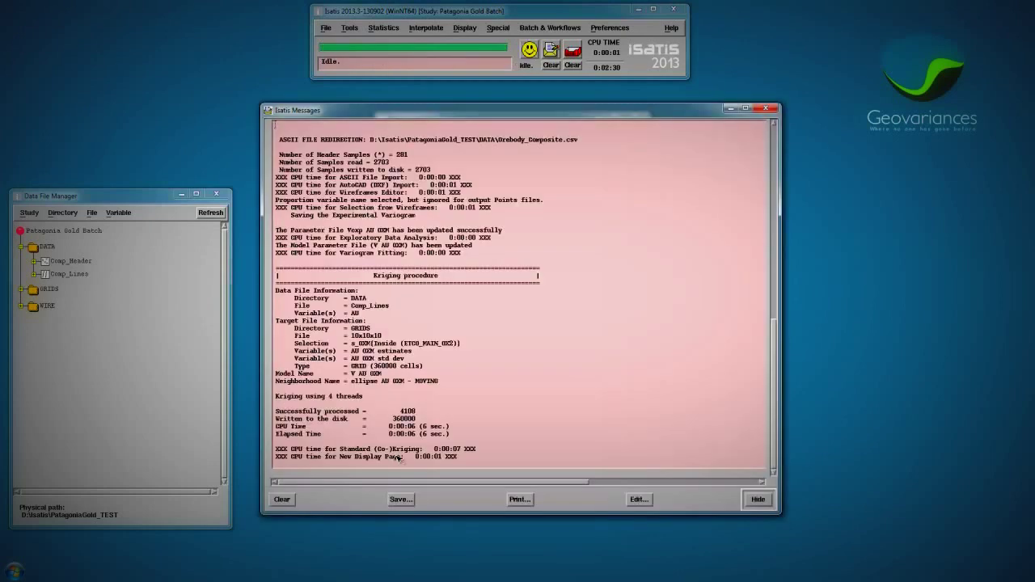
click(761, 500)
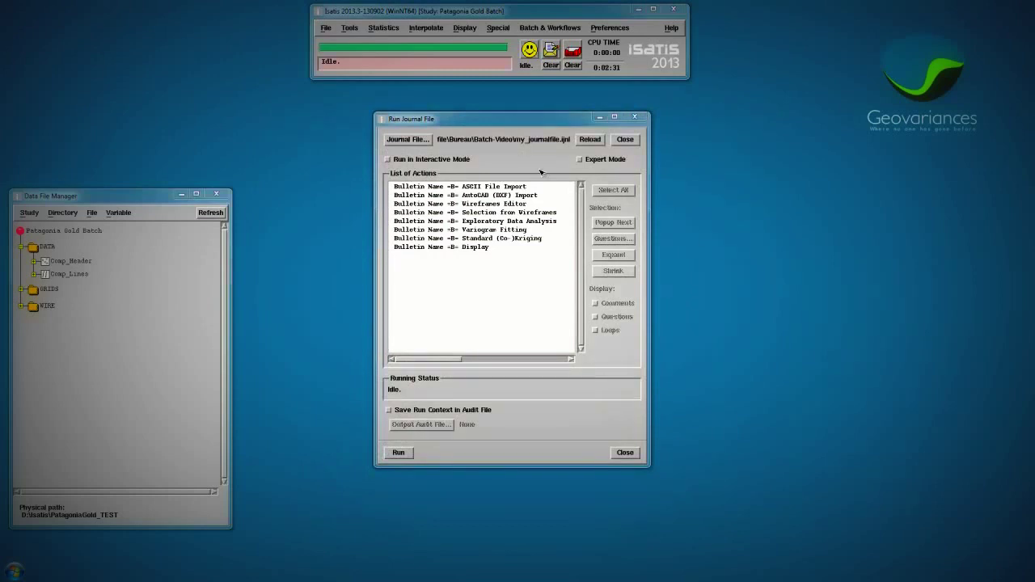
Turn on Interactive Mode and Expert Mode, and select the ASCII File Import bulletin
click(452, 158)
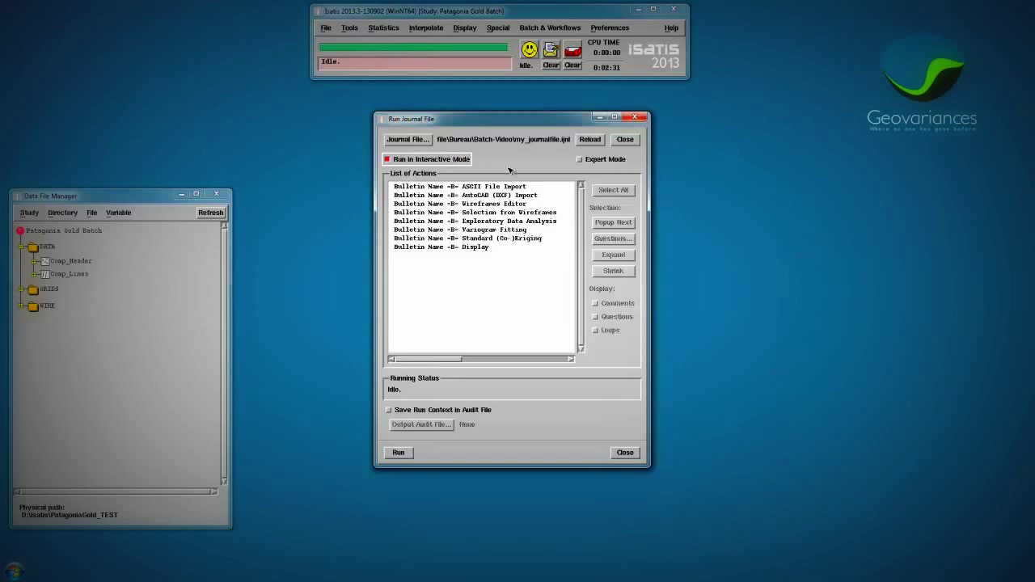
click(579, 160)
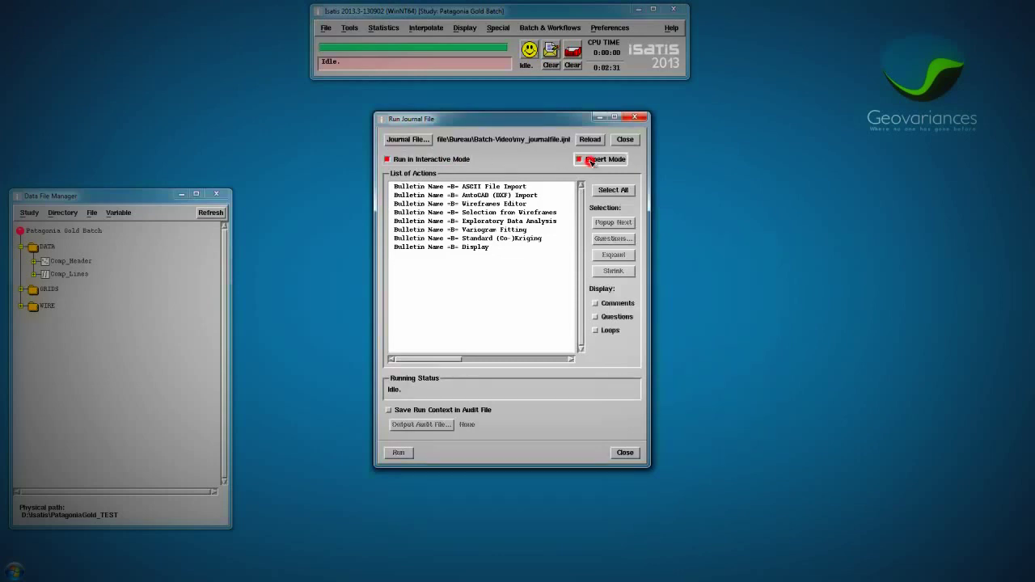
click(522, 186)
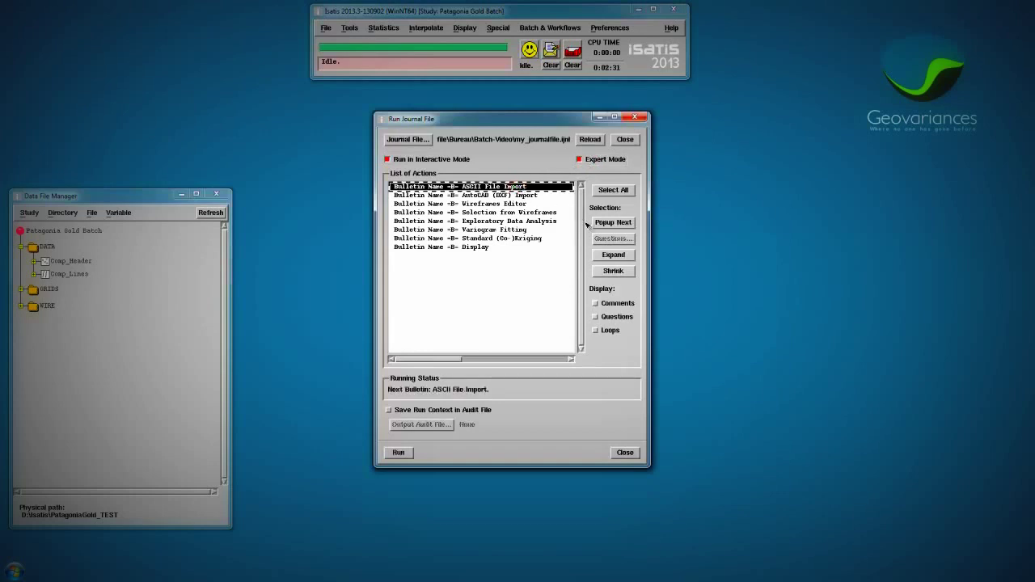
click(613, 254)
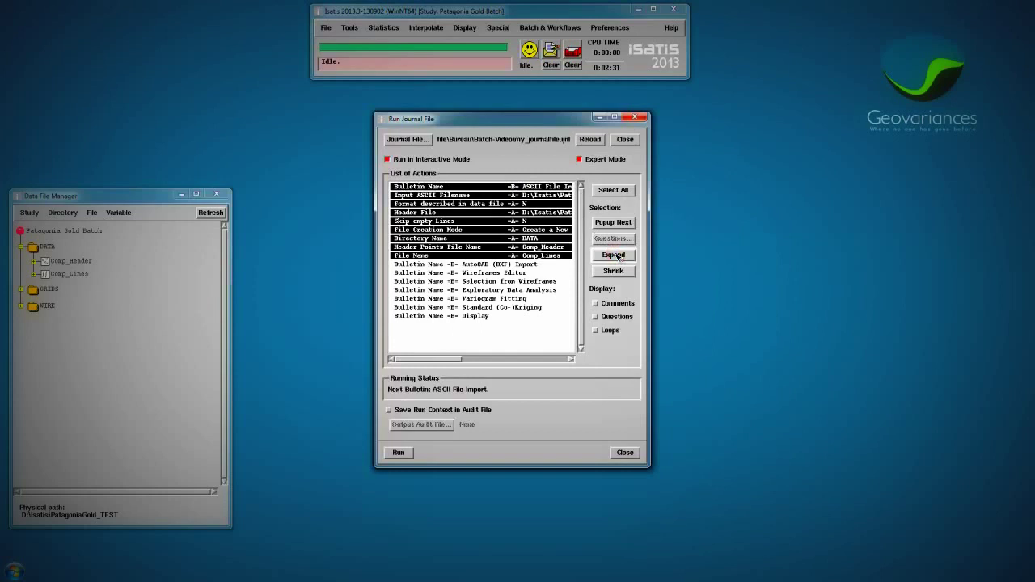
click(614, 272)
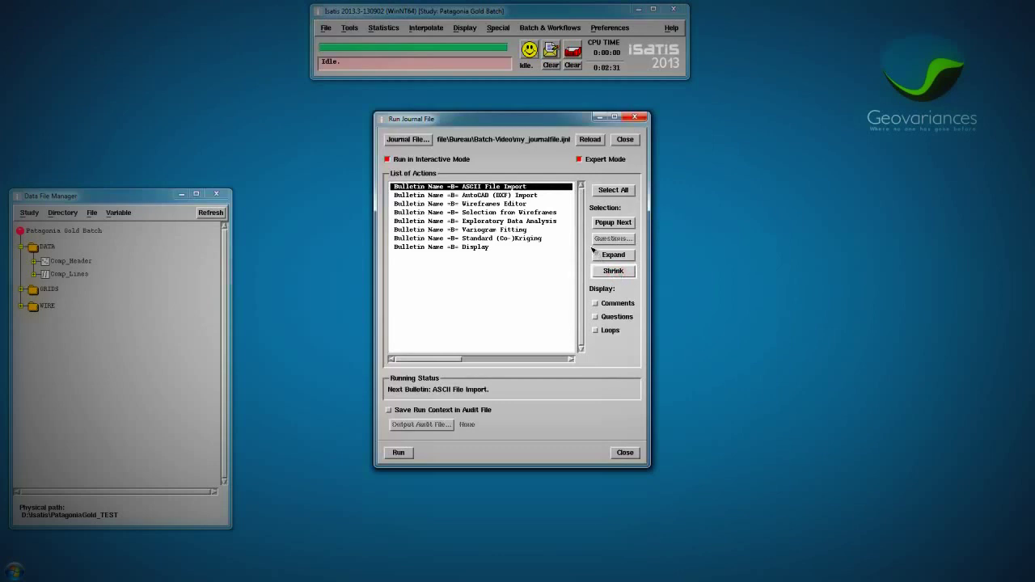
Rerun the ASCII File Import step, confirming the overwrite of the existing Isatis file
click(540, 187)
click(604, 224)
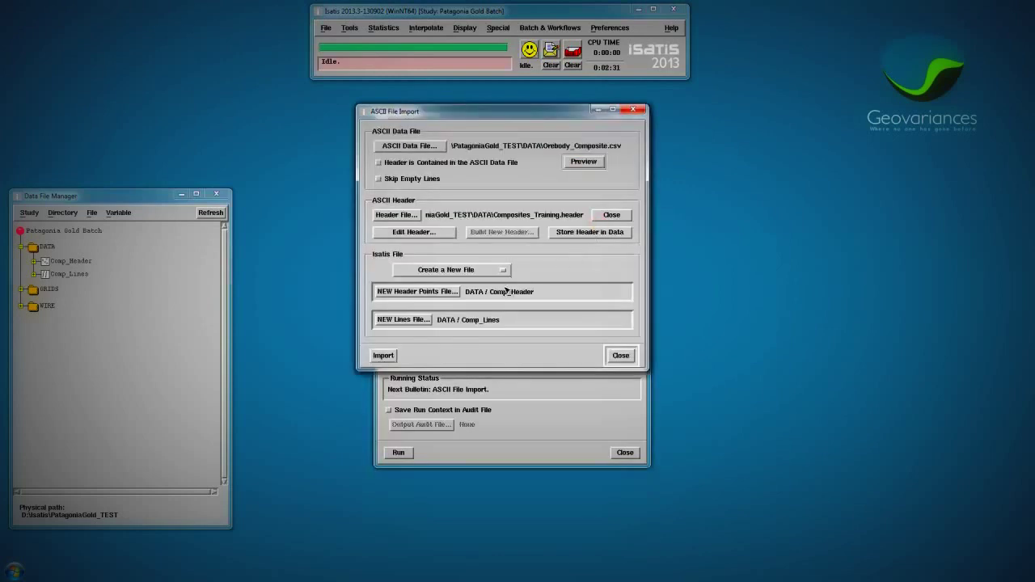
click(383, 356)
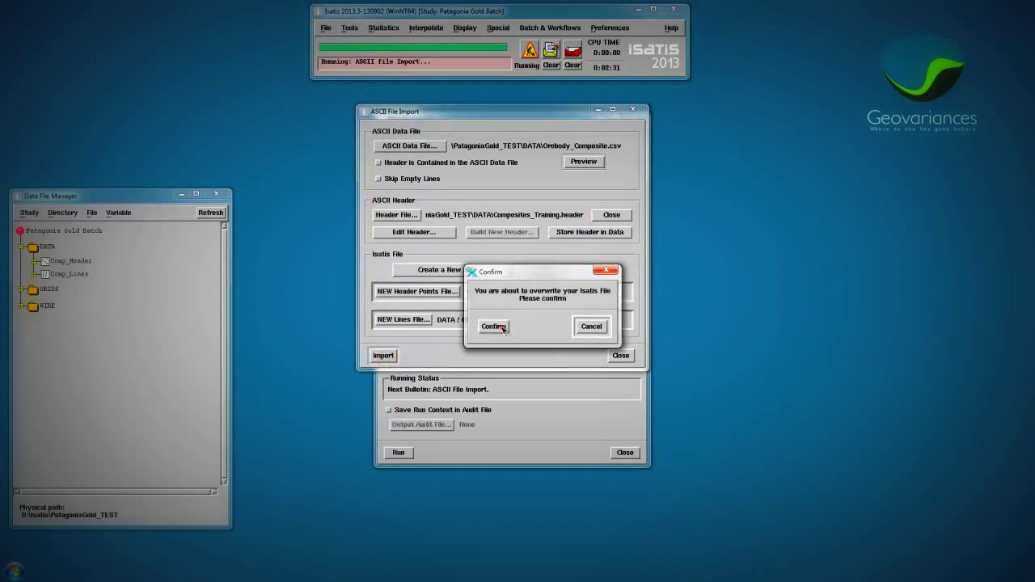
click(507, 331)
click(369, 338)
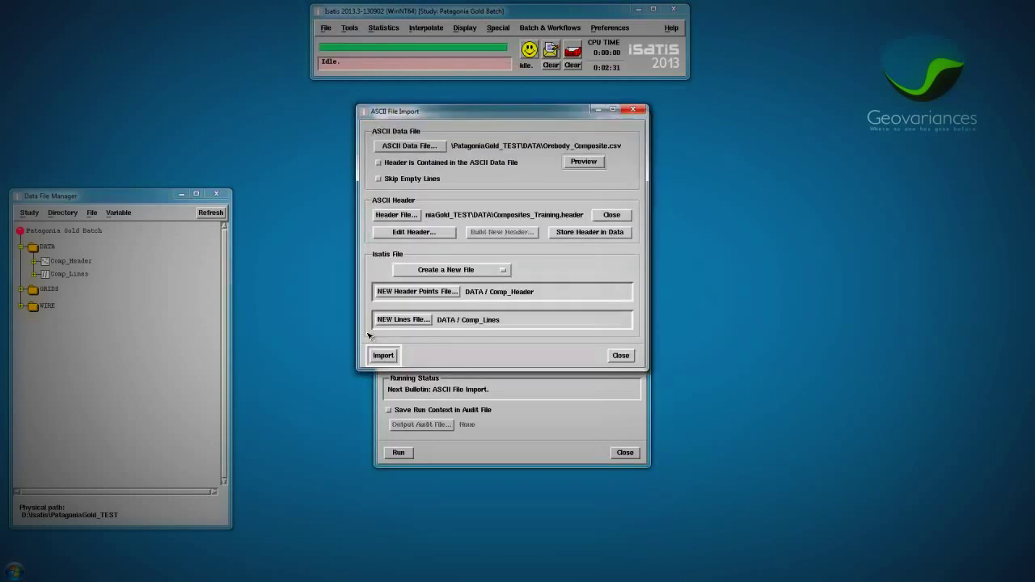
click(618, 355)
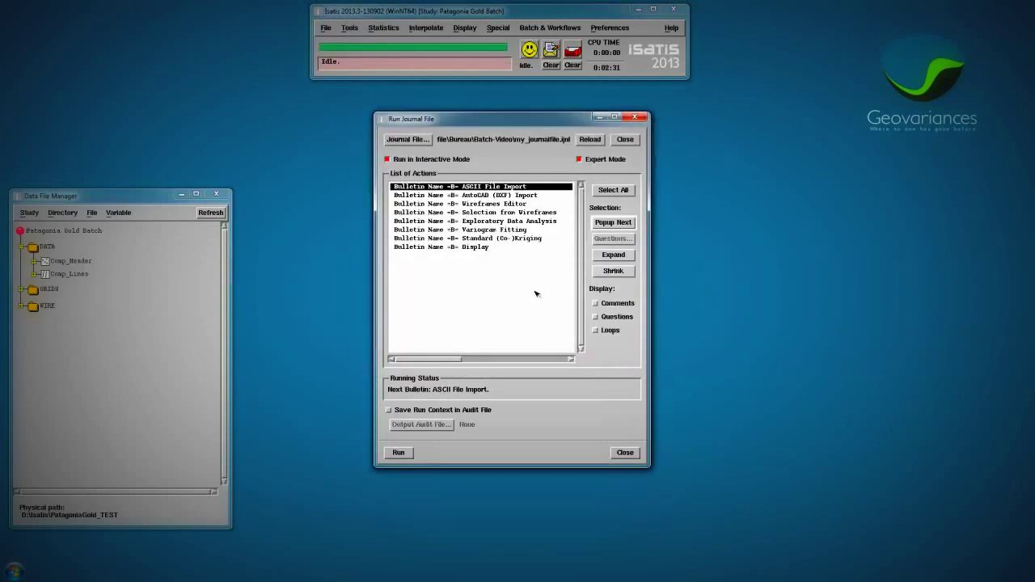
Rerun the Standard (Co-)Kriging step with the neighbourhood W distance changed from 25 to 50
click(524, 239)
click(602, 224)
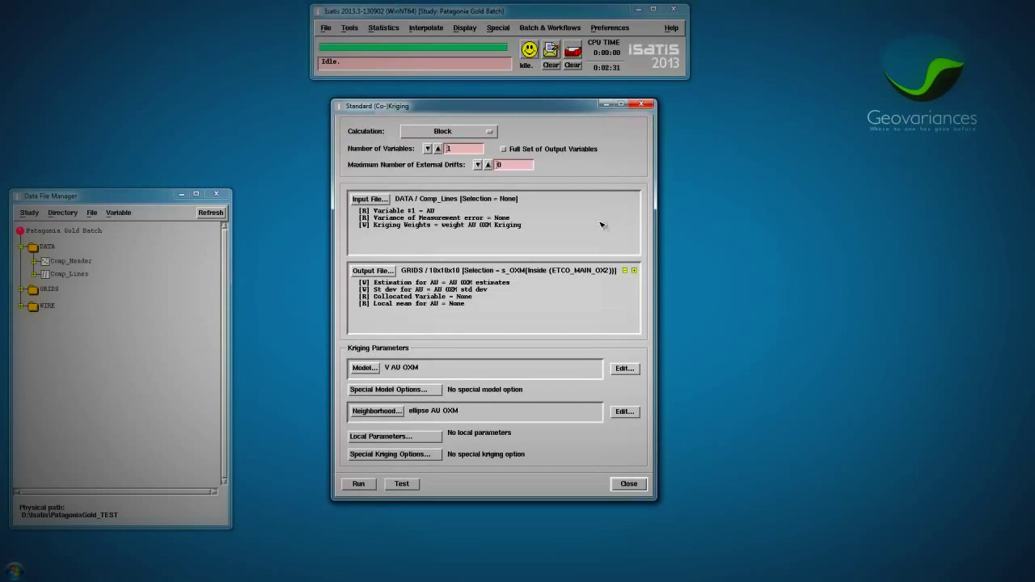
click(631, 411)
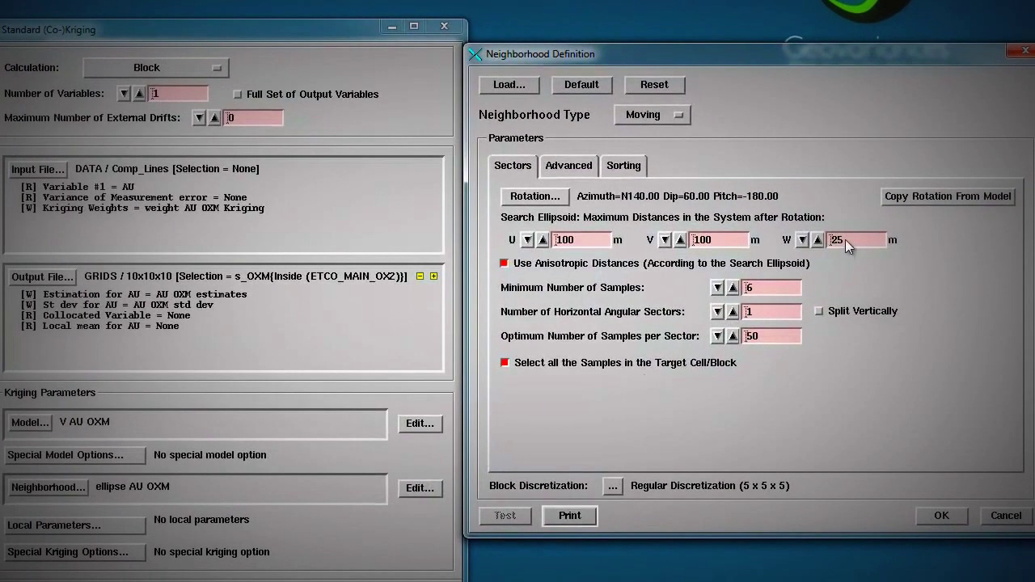
double_click(833, 242)
text(50)
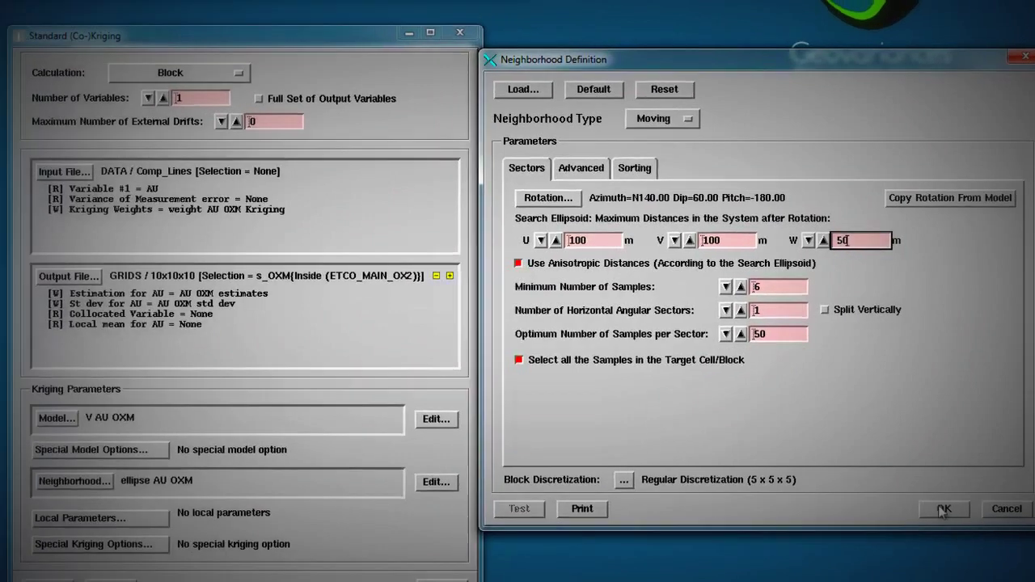
click(943, 510)
click(358, 484)
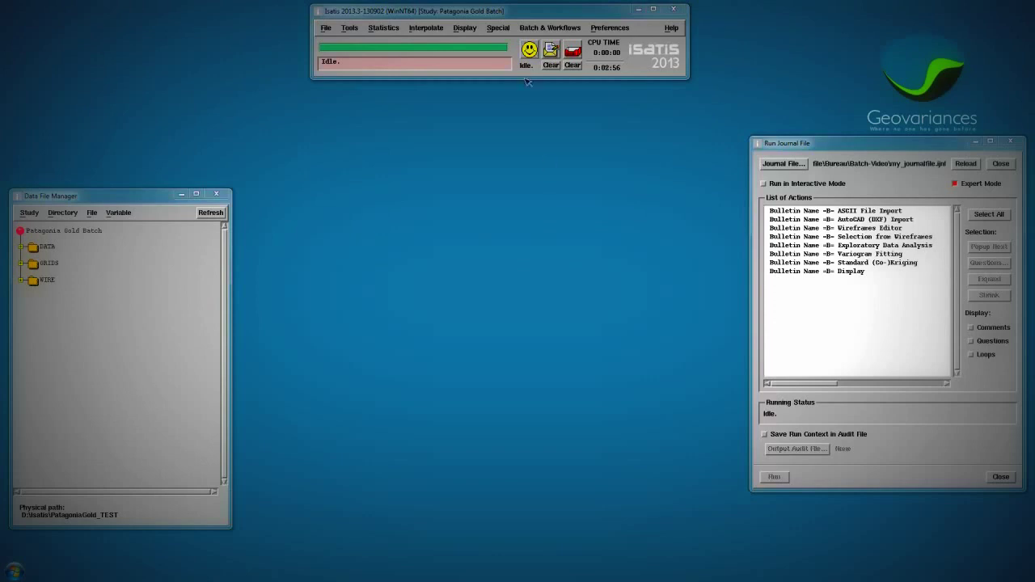
Load my_journalfile.ijnl into the Edit Journal File editor
click(538, 29)
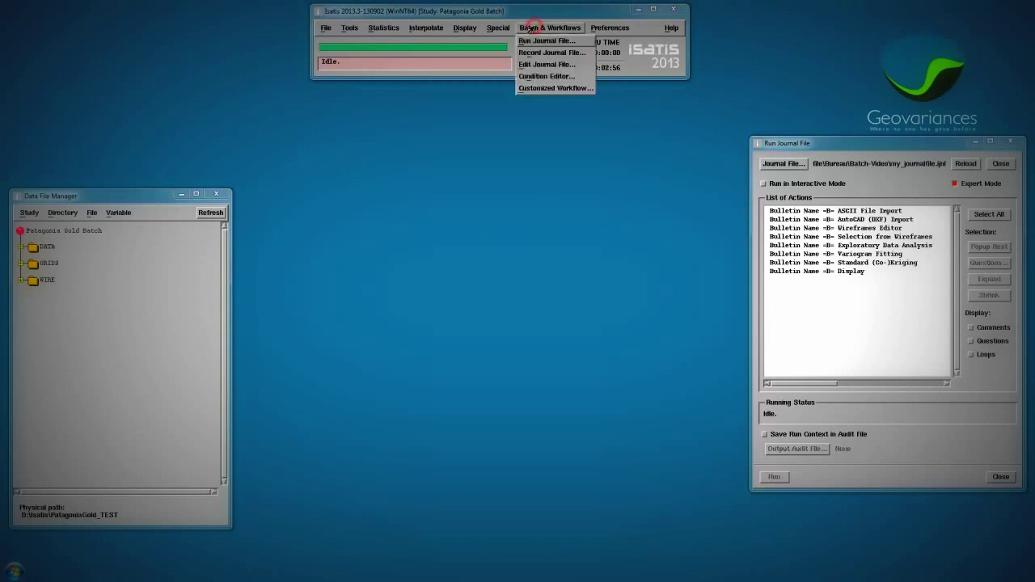
click(546, 65)
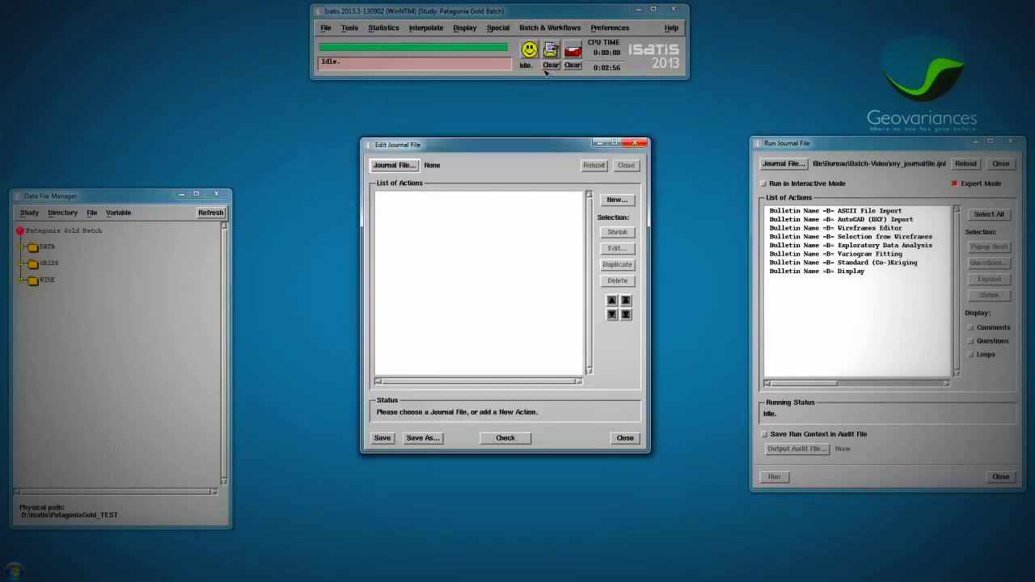
click(404, 165)
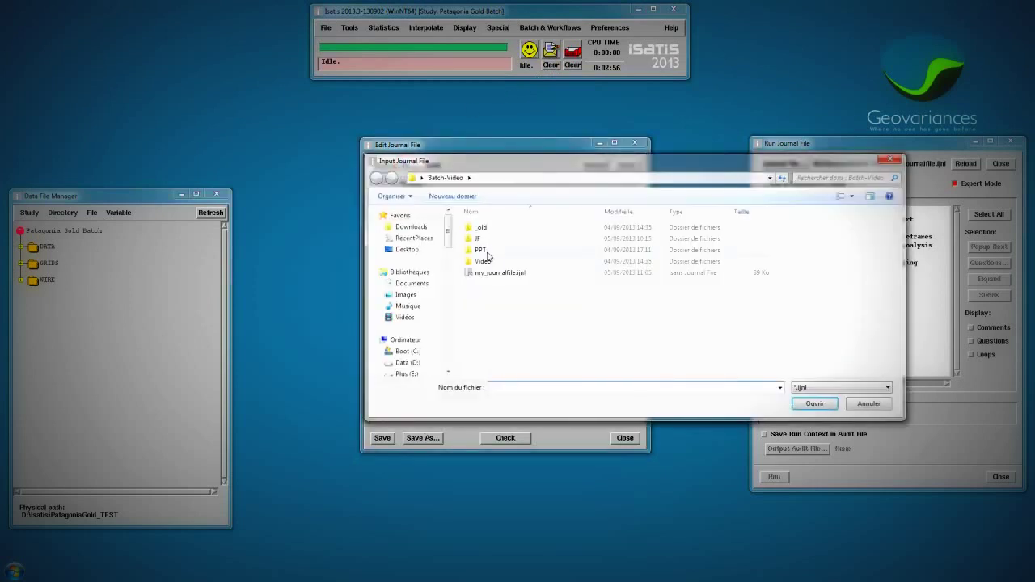
click(503, 273)
click(815, 404)
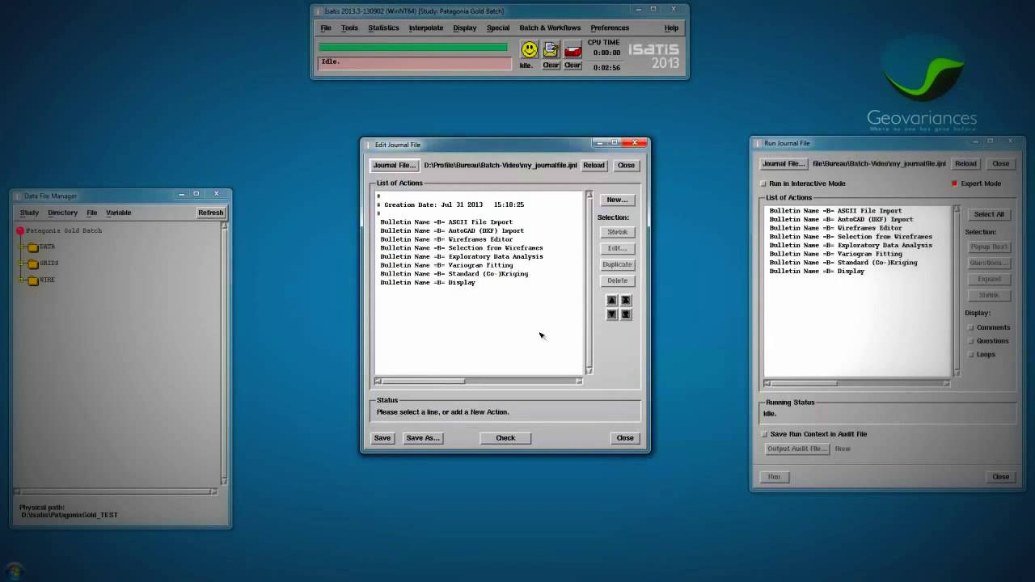
Change the Display step's page name to 'Au Estimates - modified' and save the journal
click(473, 284)
click(617, 232)
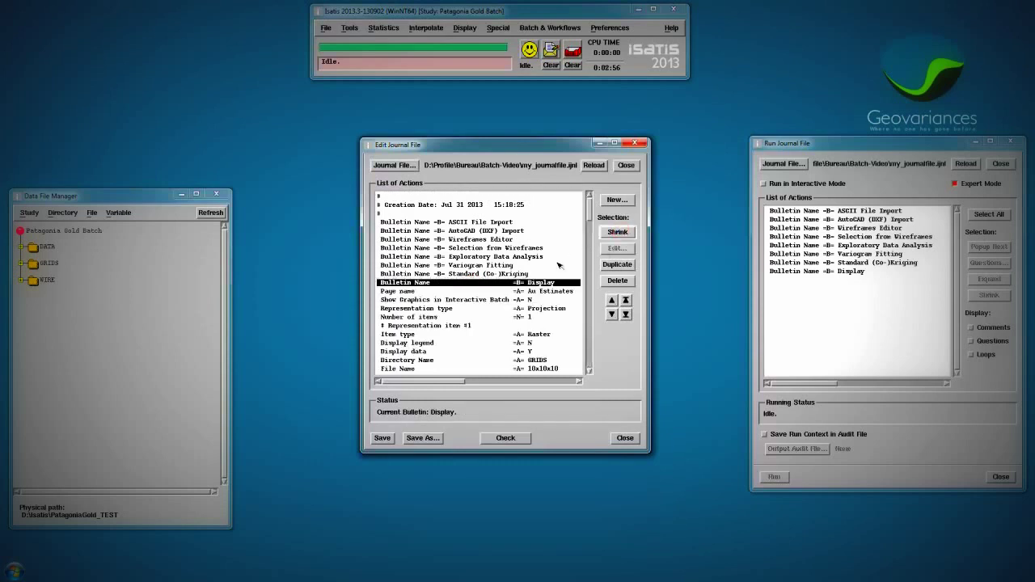
click(571, 292)
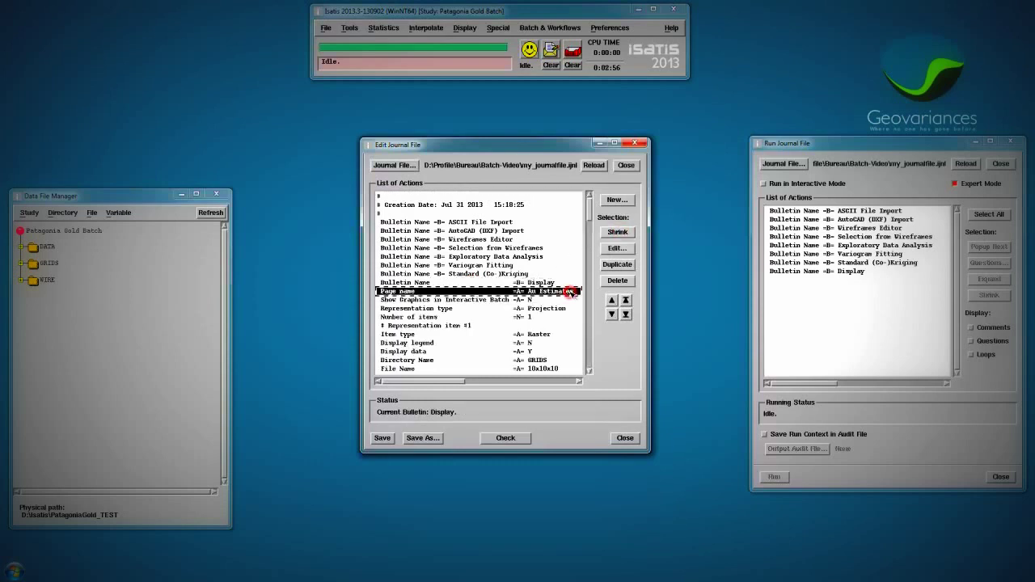
click(634, 250)
click(232, 250)
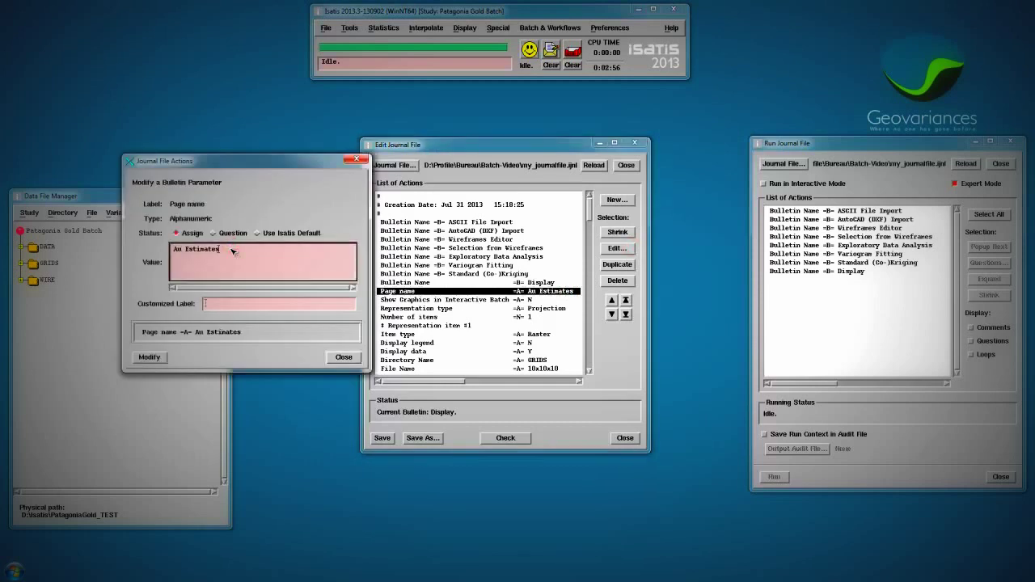
text(- modified)
click(142, 357)
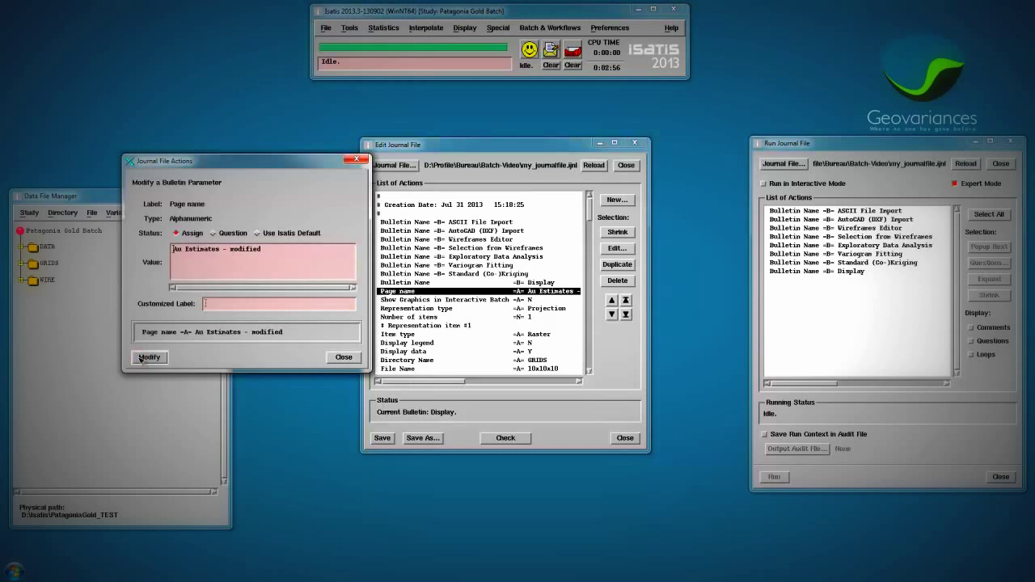
click(339, 358)
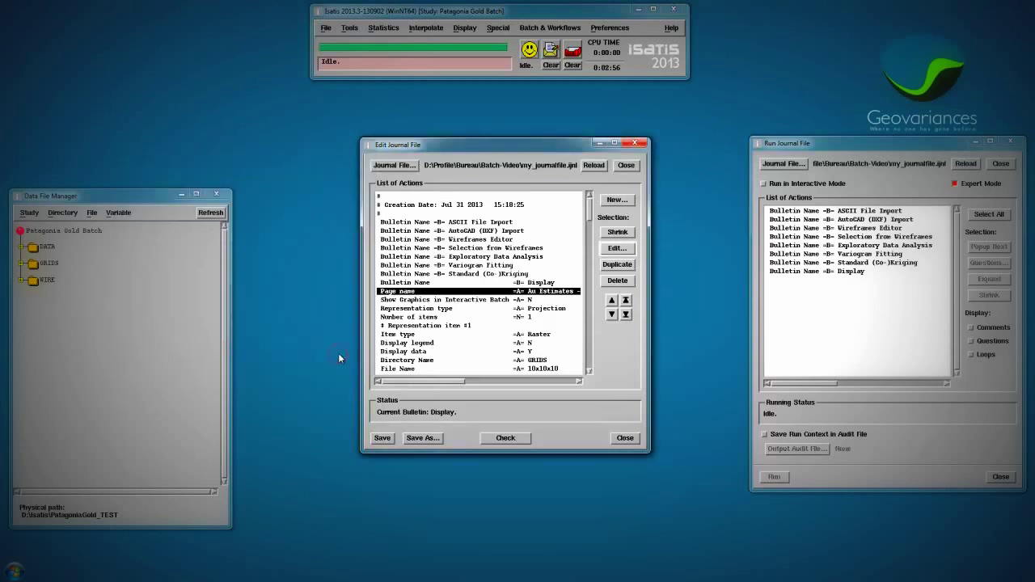
click(382, 438)
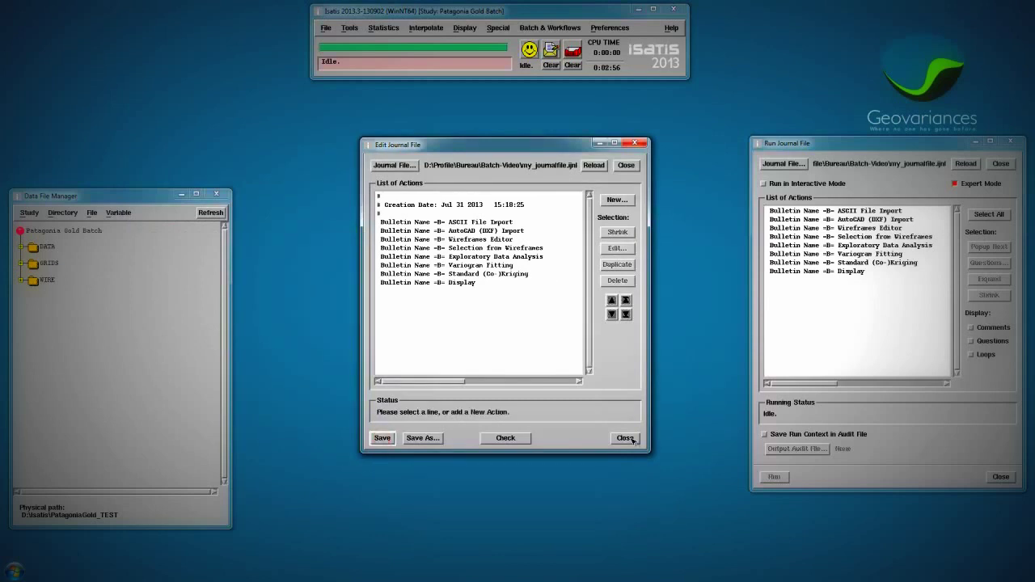
Close the journal editor and run the journal's Display step
click(633, 438)
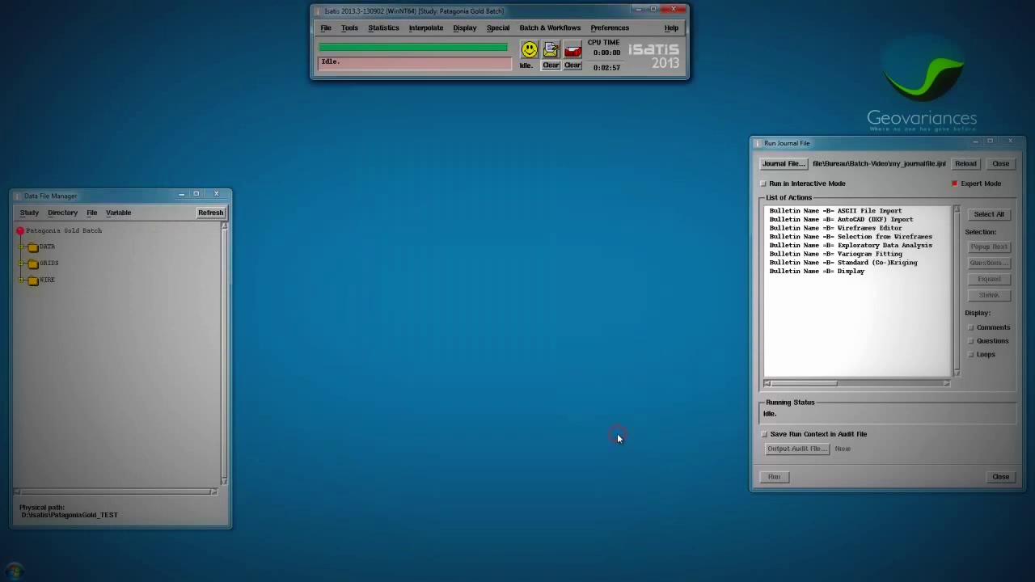
click(821, 273)
click(975, 247)
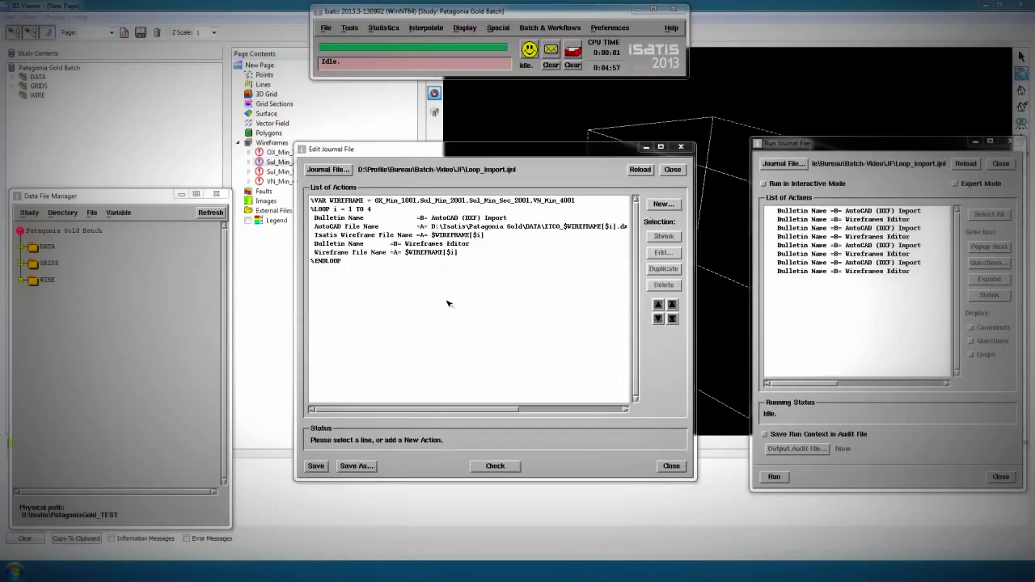
Check the %LOOP and %VAR lines of Loop_Import, then run the loop journal
click(380, 212)
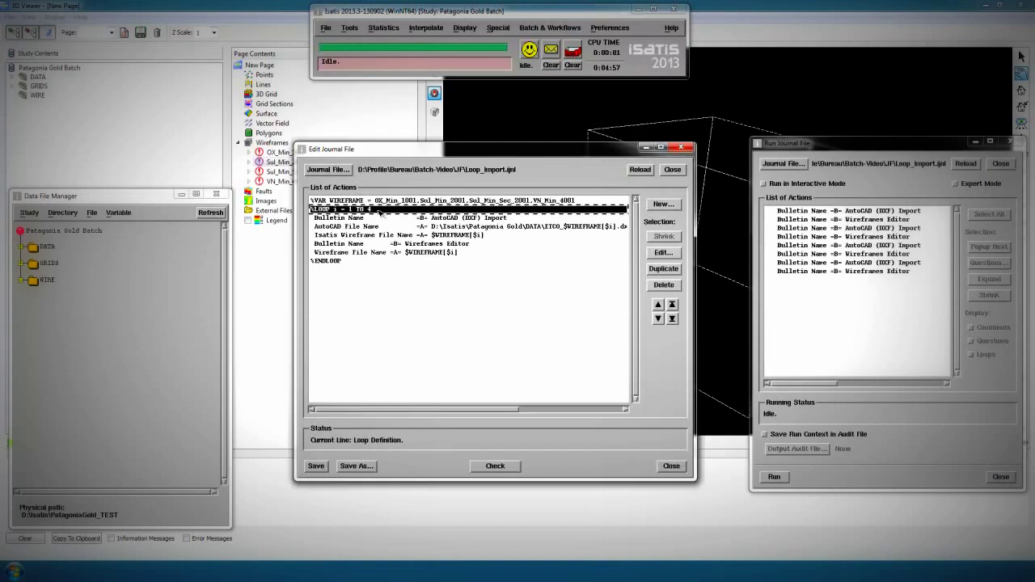
click(387, 203)
click(671, 466)
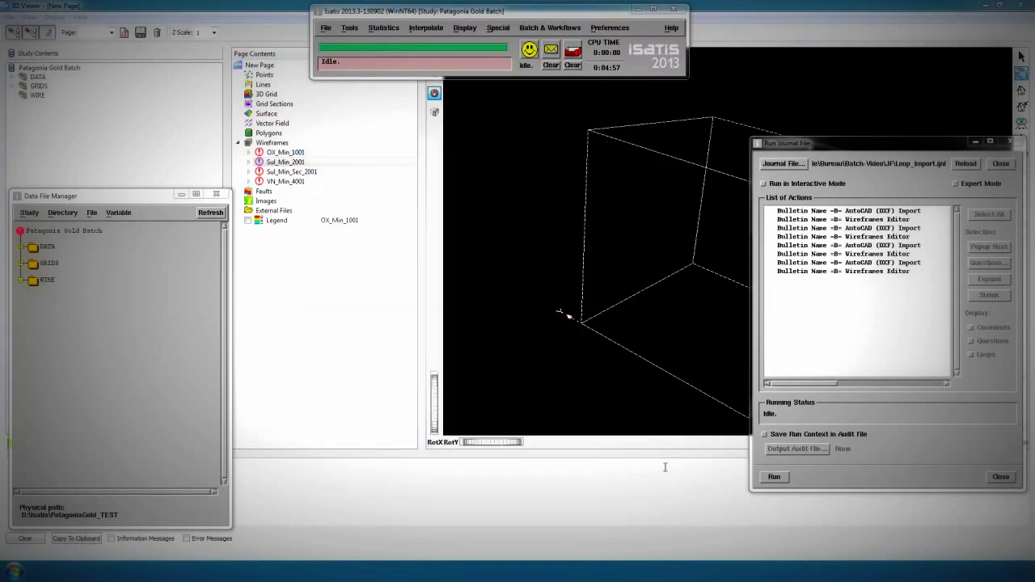
click(775, 477)
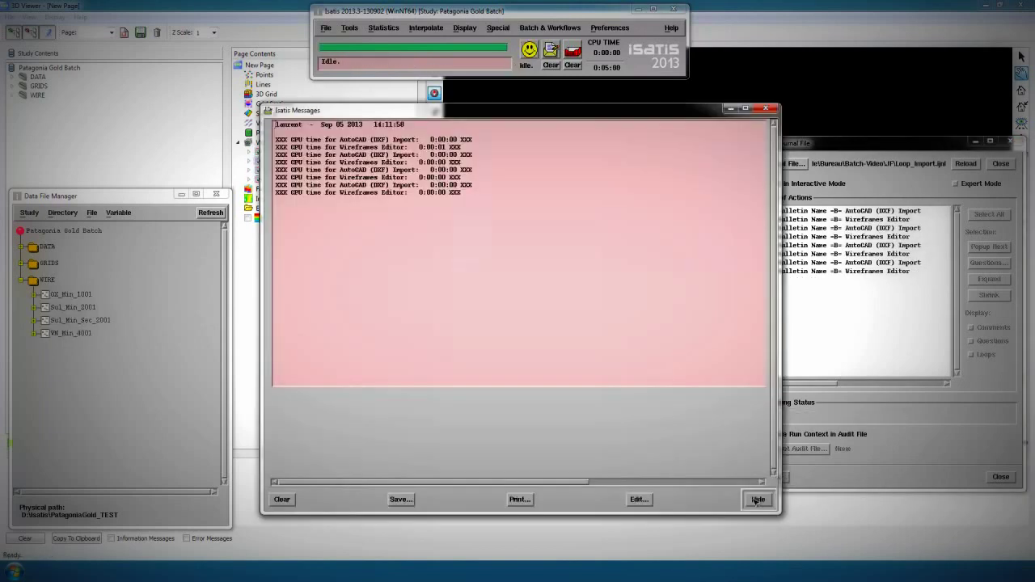
Hide the Isatis Messages window and bring the 3D viewer back to the front
click(758, 500)
click(593, 384)
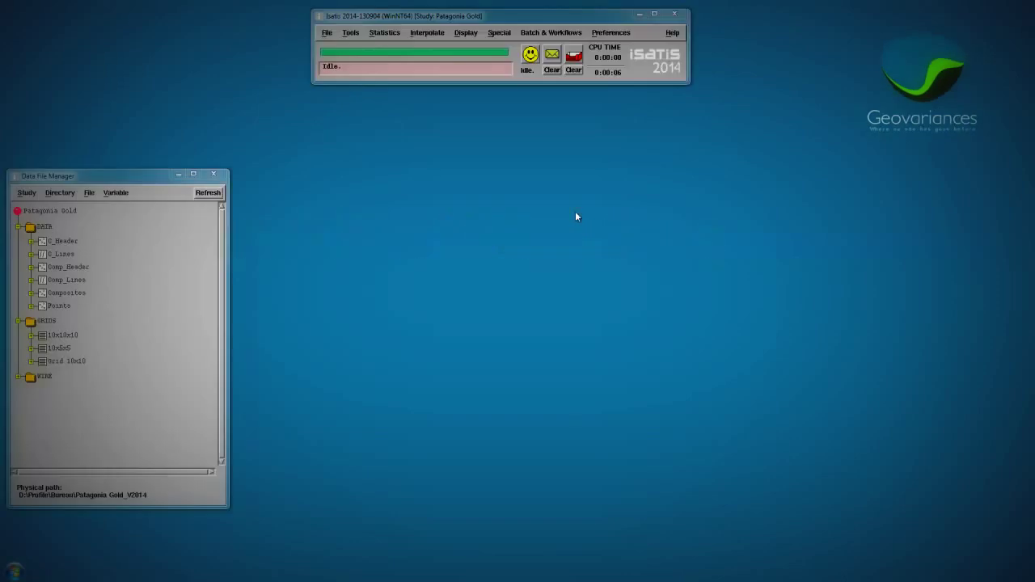
Load the Univariate Kriging template in Predefined Workflow, showing its five VAR items
click(552, 33)
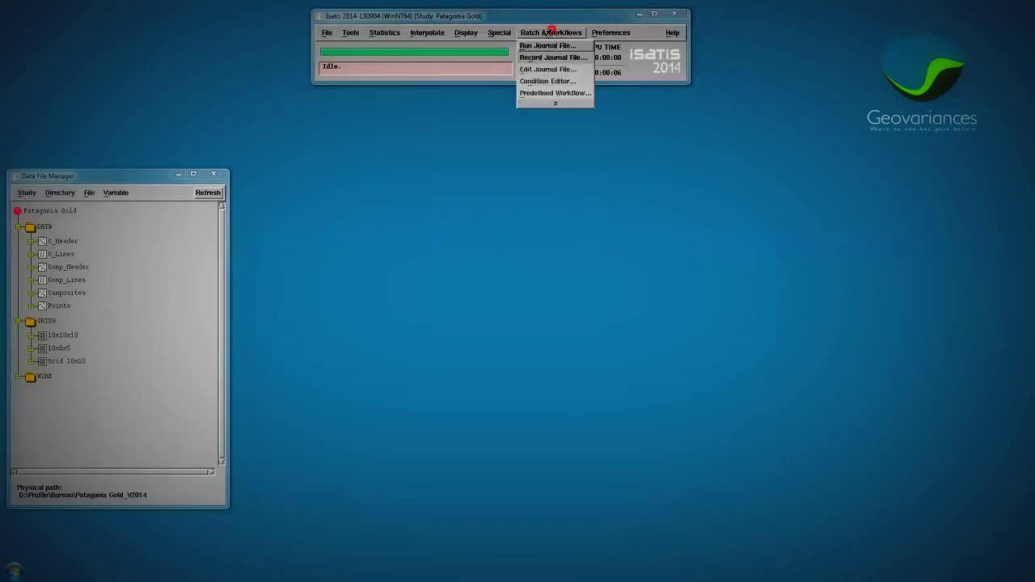
click(542, 93)
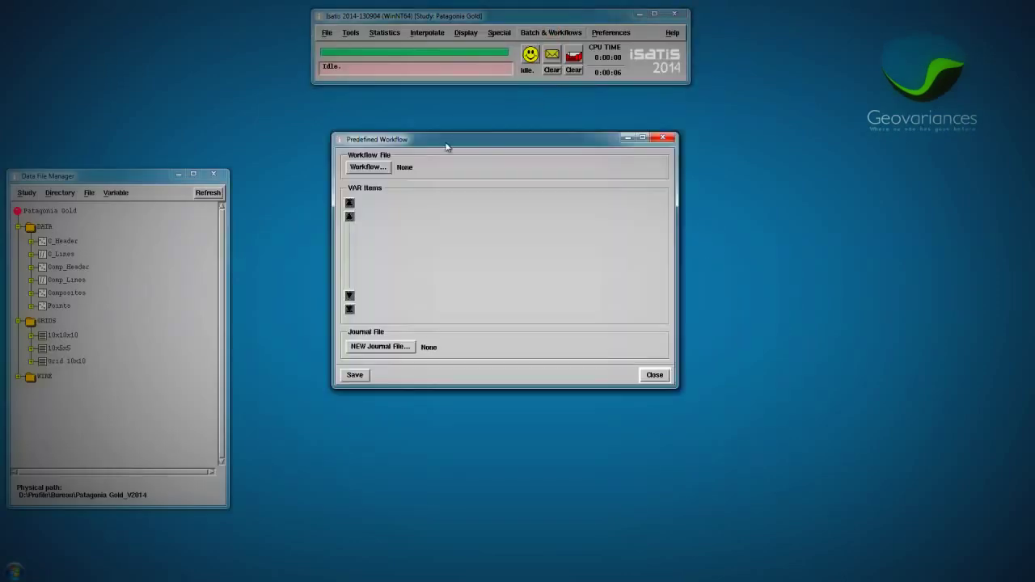
click(372, 170)
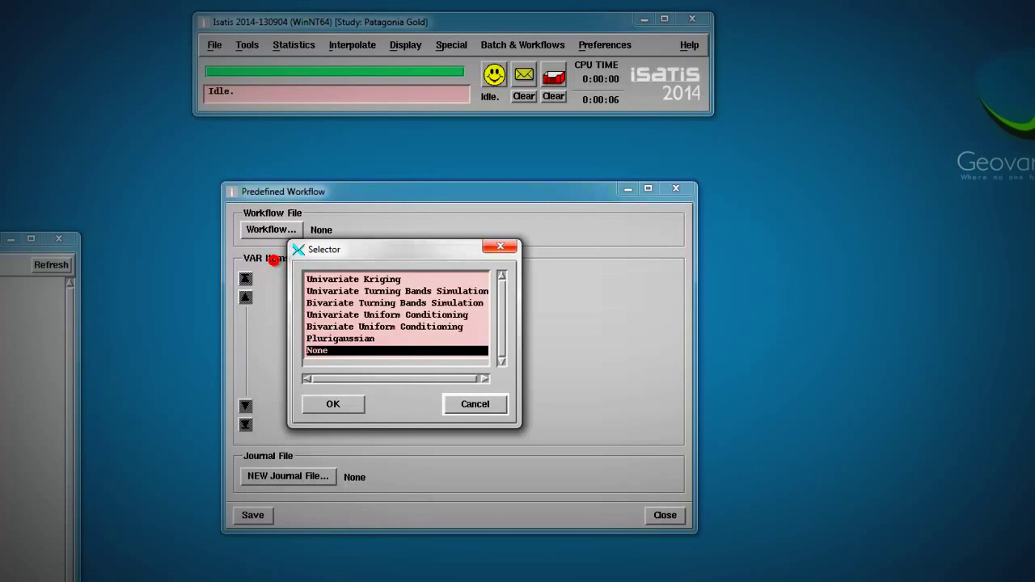
click(343, 281)
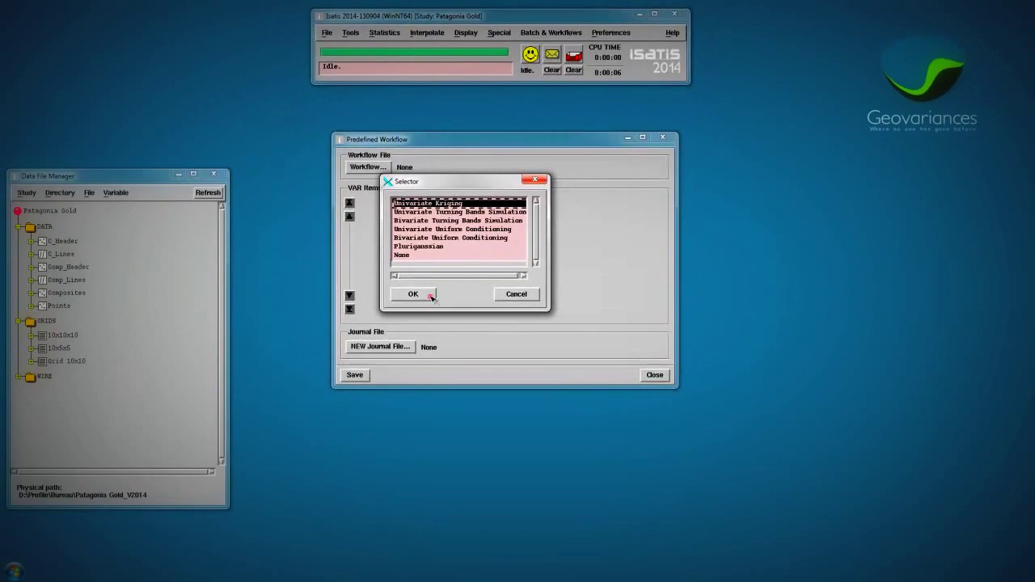
click(431, 297)
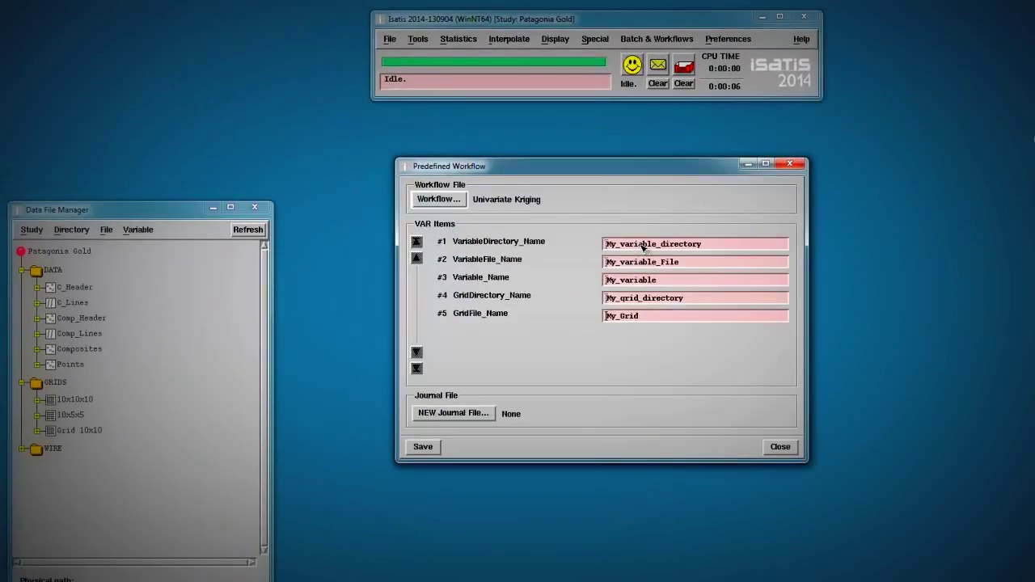
Fill the workflow variables with DATA, Comp_Lines, AU, GRIDS and 10x10x10
double_click(540, 208)
text(DATA)
double_click(779, 318)
text(Comp_Lines)
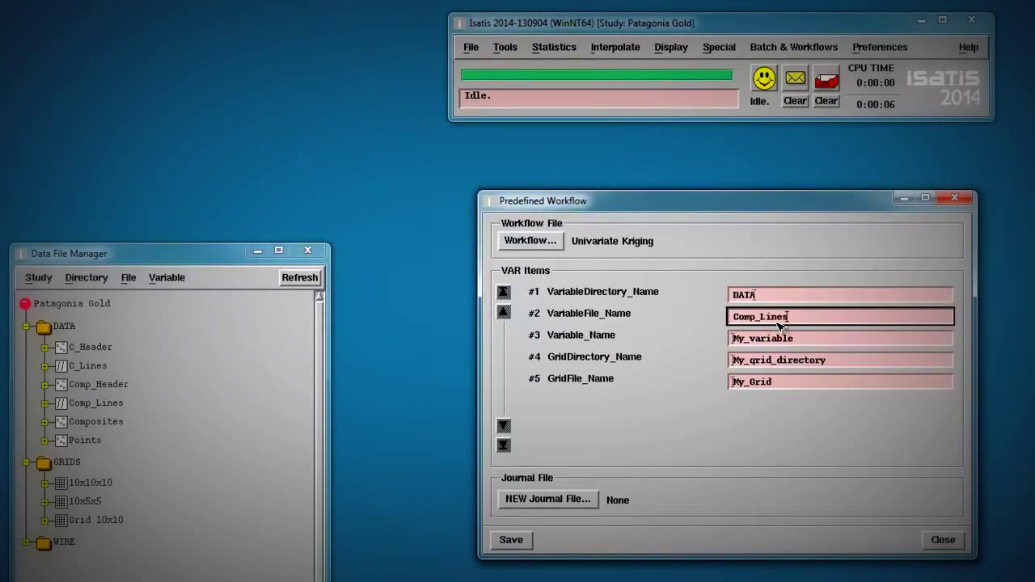
double_click(765, 341)
text(AU)
click(766, 361)
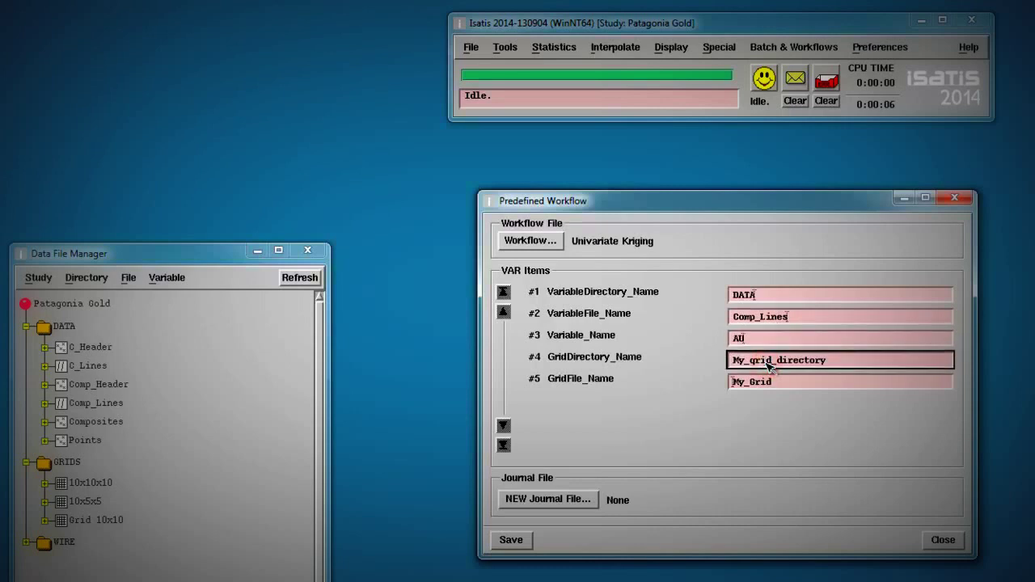
double_click(767, 365)
text(GRIDS)
double_click(769, 381)
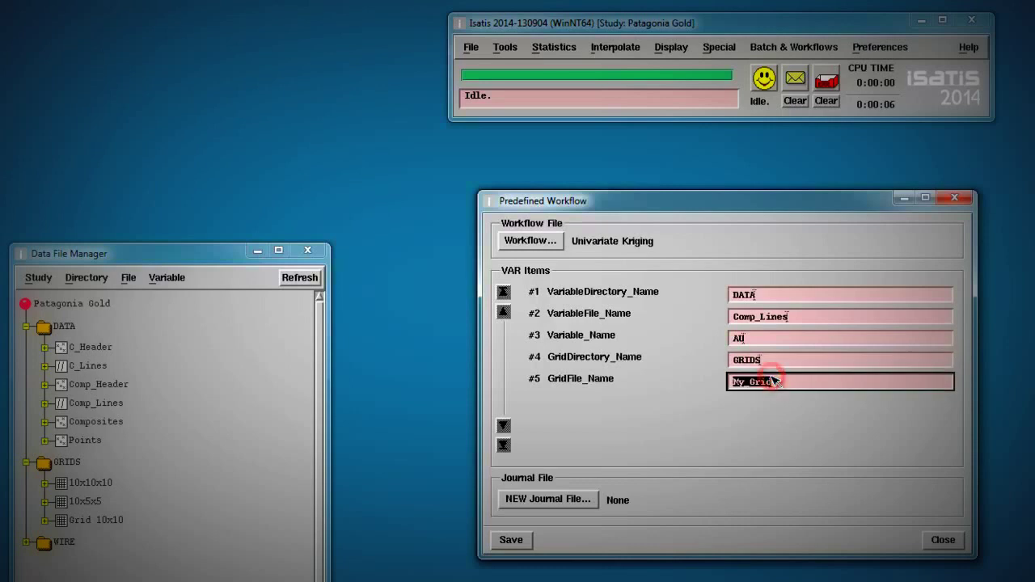
text(10x10x1)
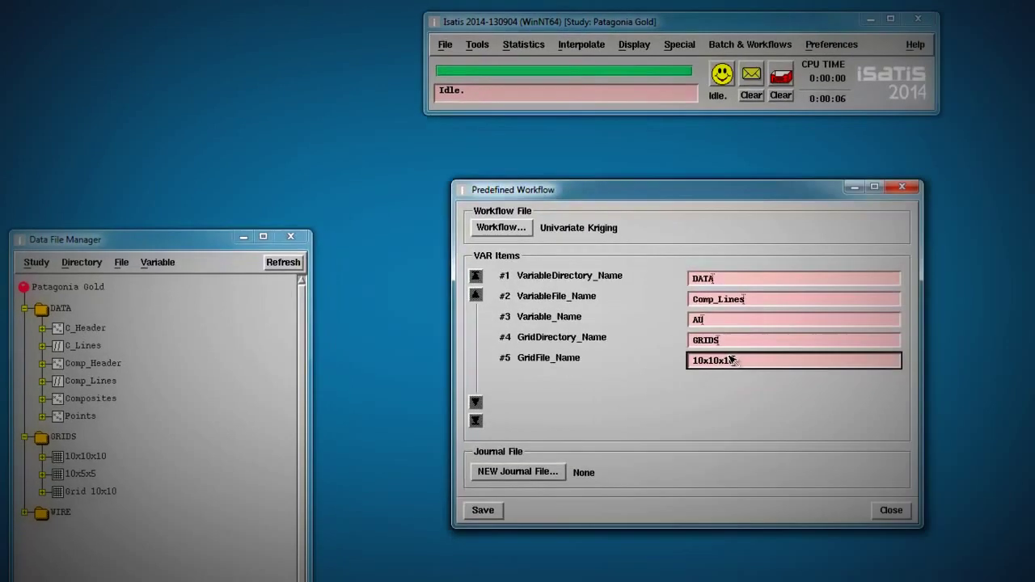
text(0)
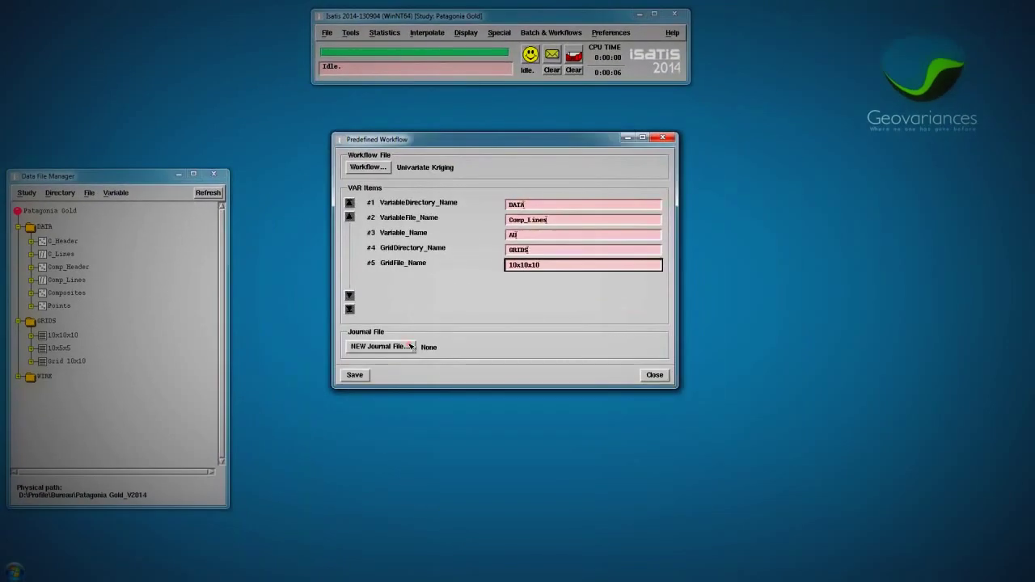
Generate the new journal my_customizedJF from the workflow and hide the messages
click(410, 347)
text(my_customizedJF)
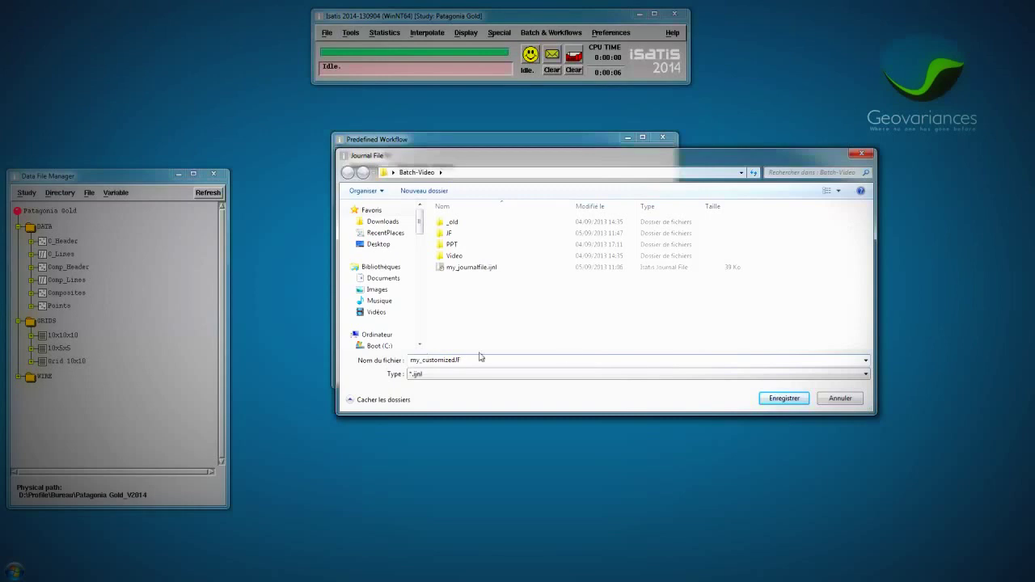
click(783, 399)
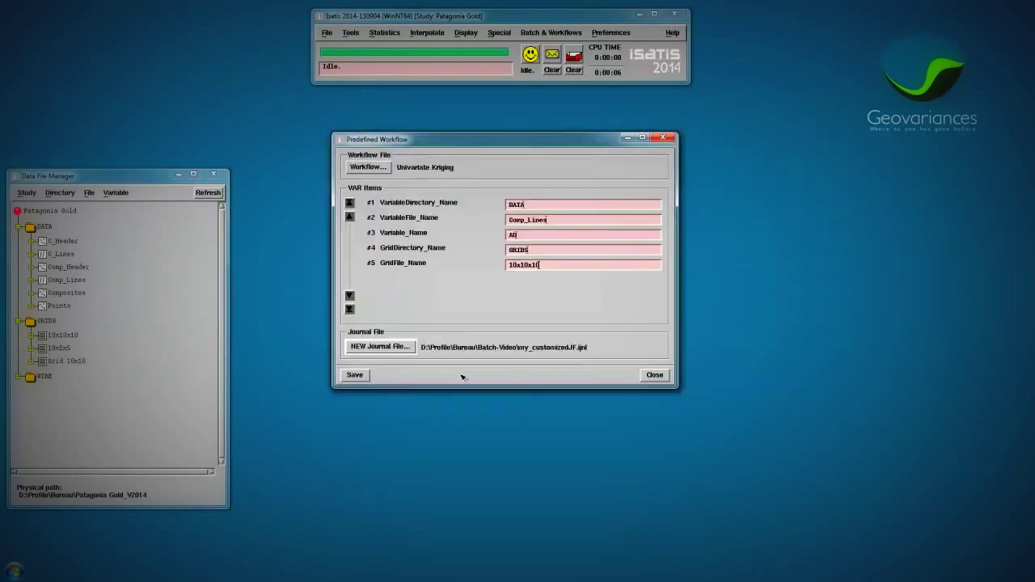
click(357, 376)
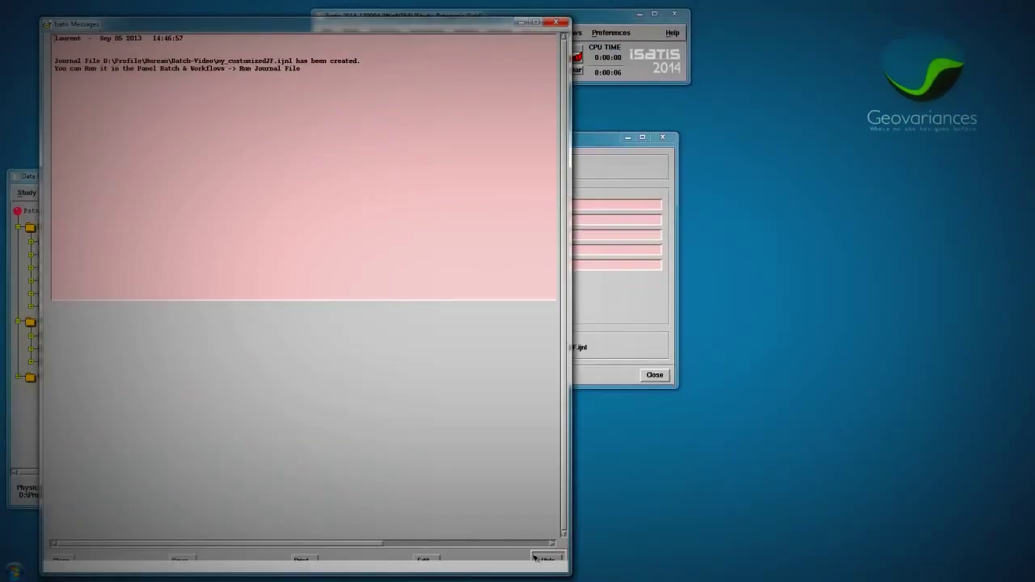
click(543, 563)
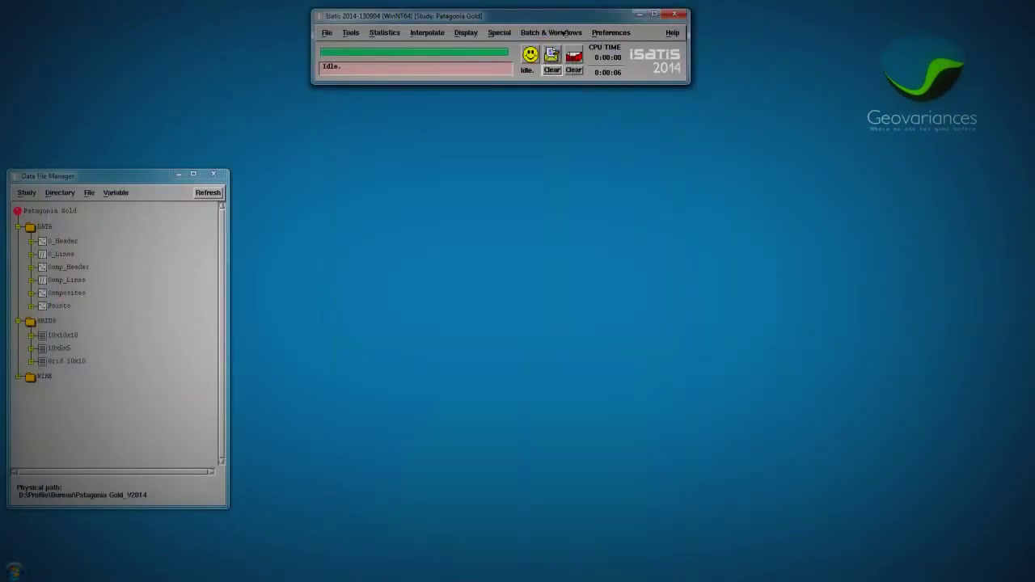
Load my_customizedJF.ijnl in Run Journal File and pop up its Exploratory Data Analysis step
click(551, 32)
click(565, 46)
click(417, 122)
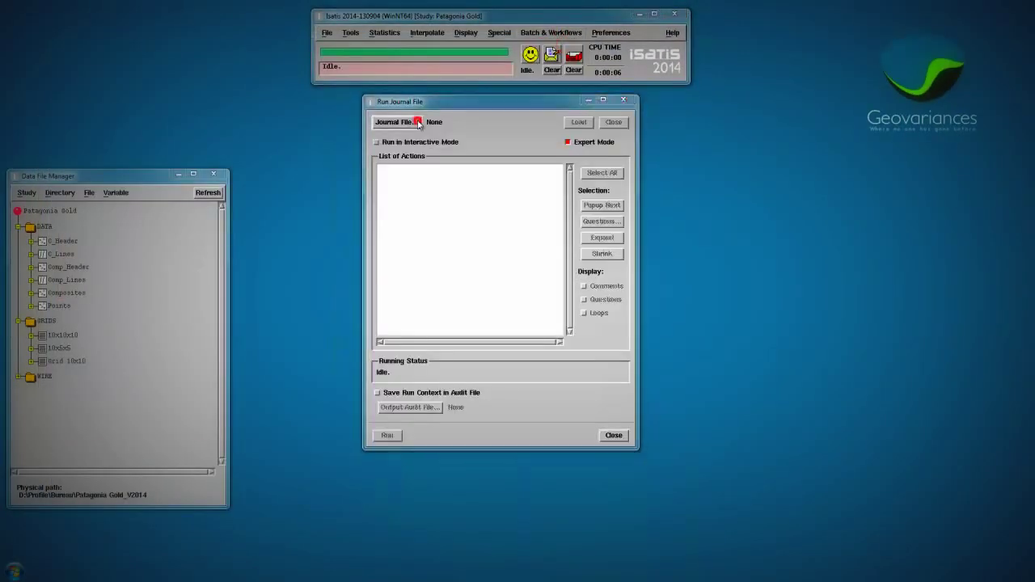
click(485, 229)
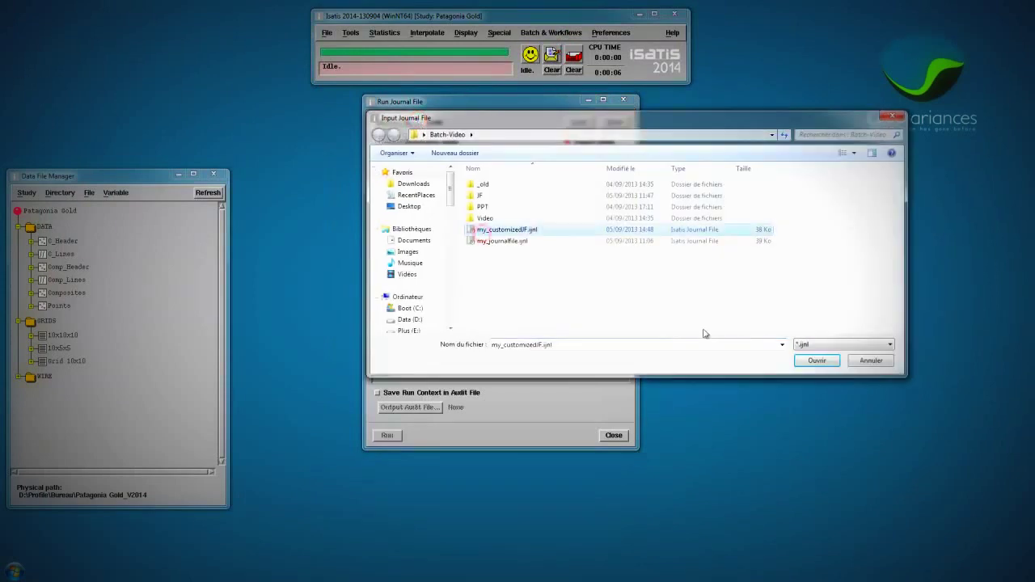
click(799, 358)
click(513, 170)
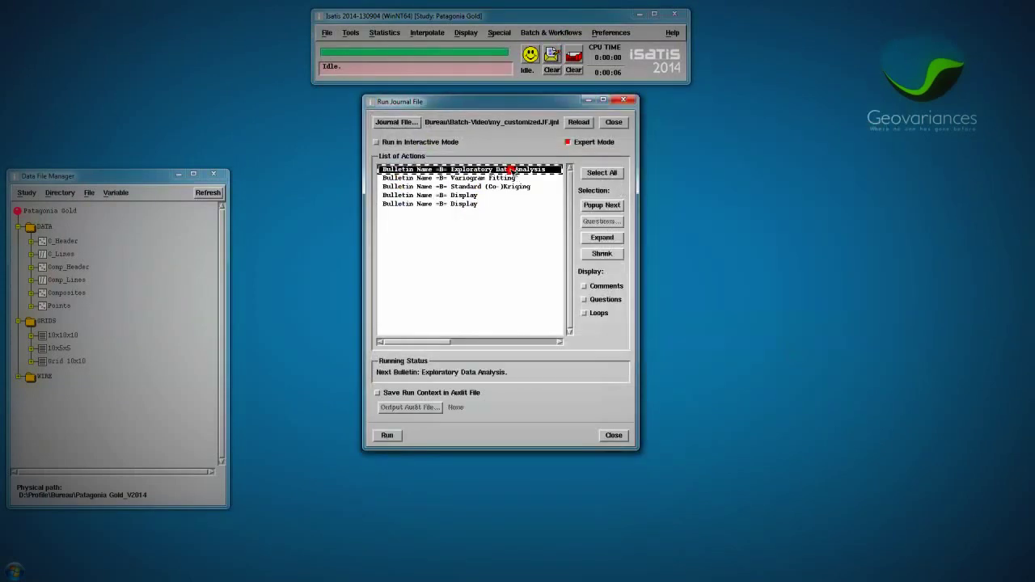
click(585, 205)
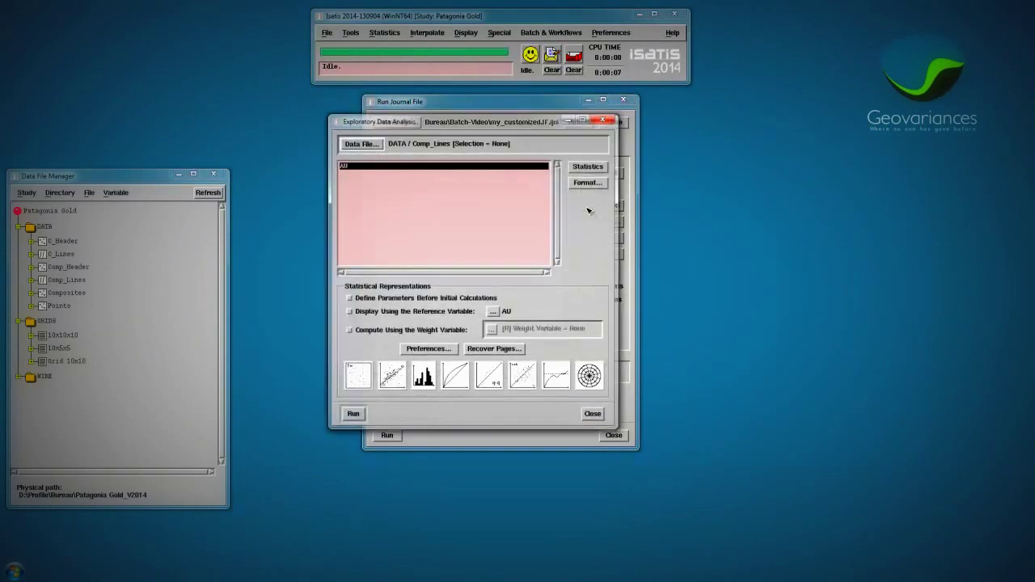